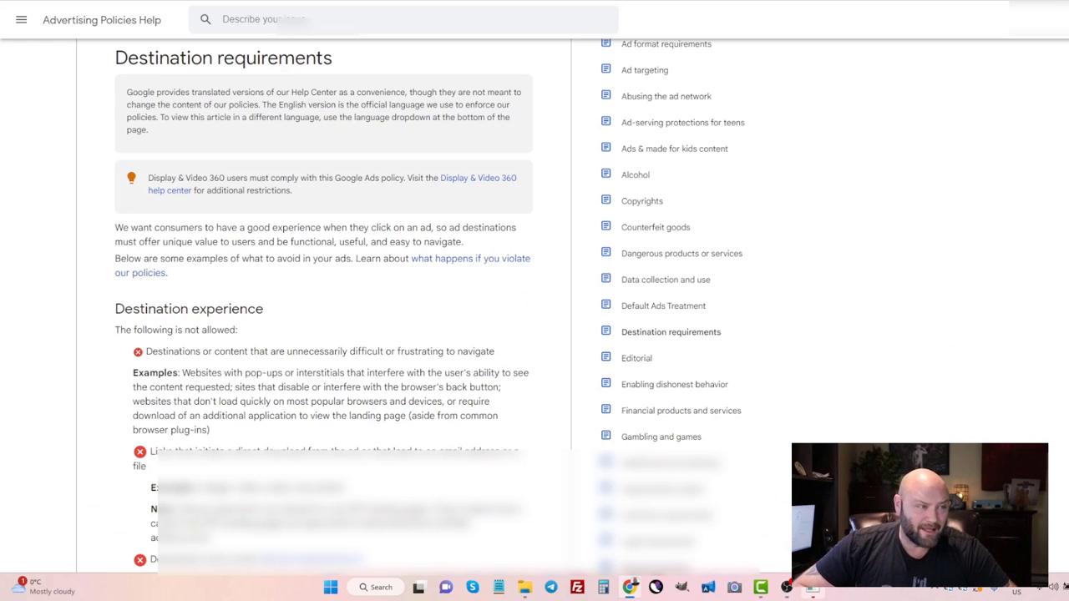
- Read the Destination requirements policy, highlighting its heading and opening paragraph
drag(127, 92, 568, 134)
click(178, 88)
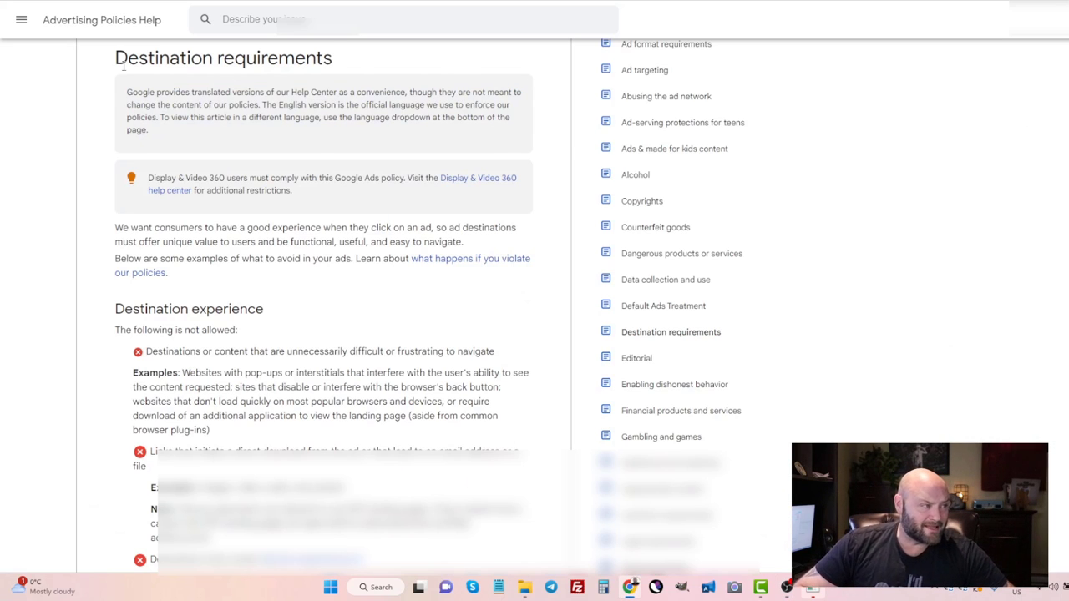
drag(127, 57, 319, 92)
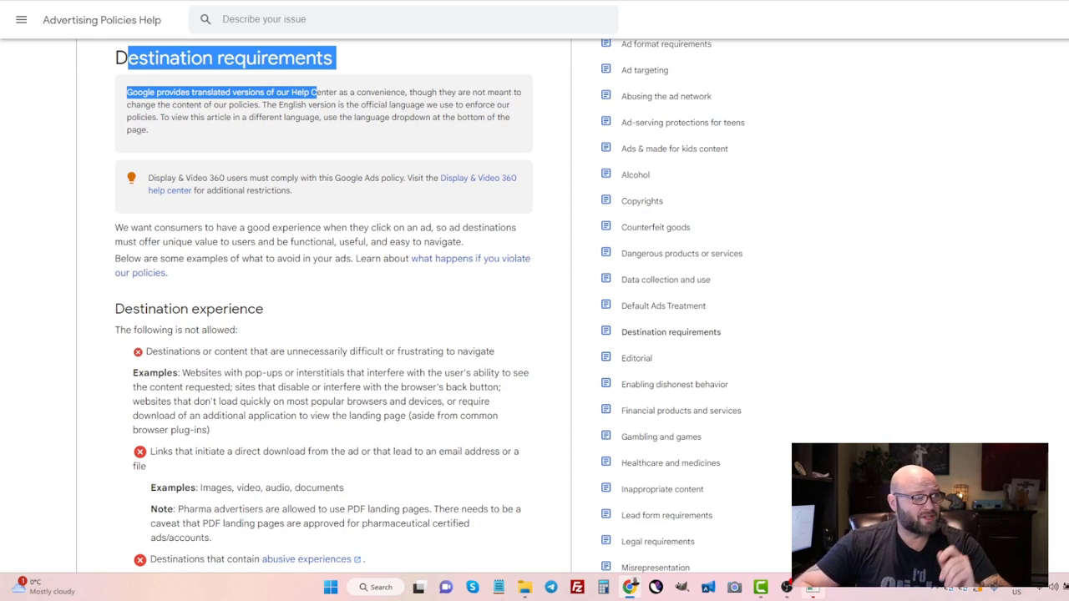
click(351, 1)
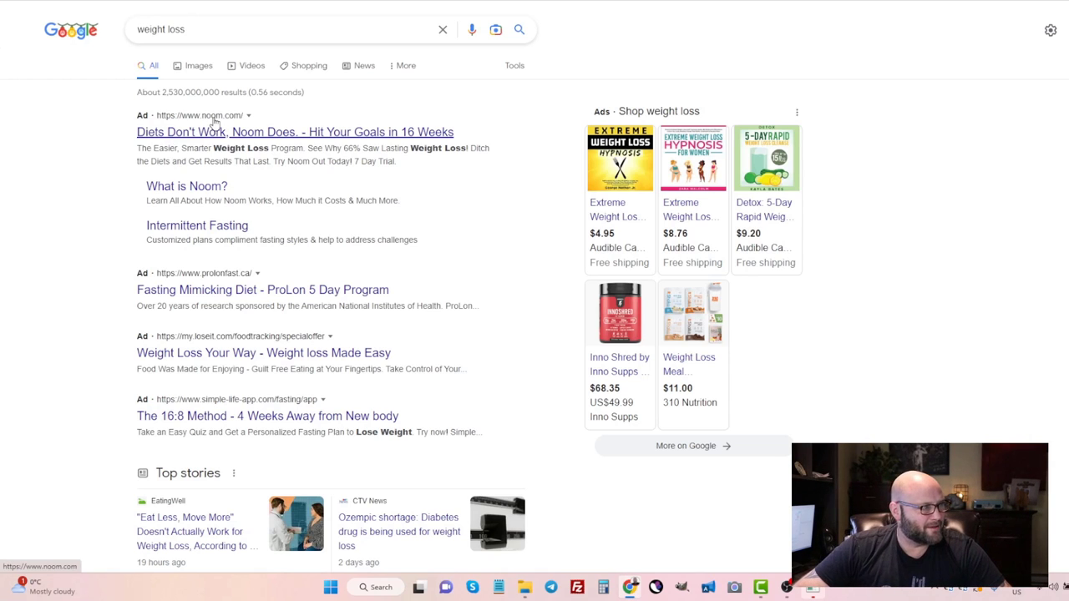
- Scroll through the Google 'weight loss' results, reviewing Noom's top ad and the other weight-loss ads
scroll(22, 217, down, 2)
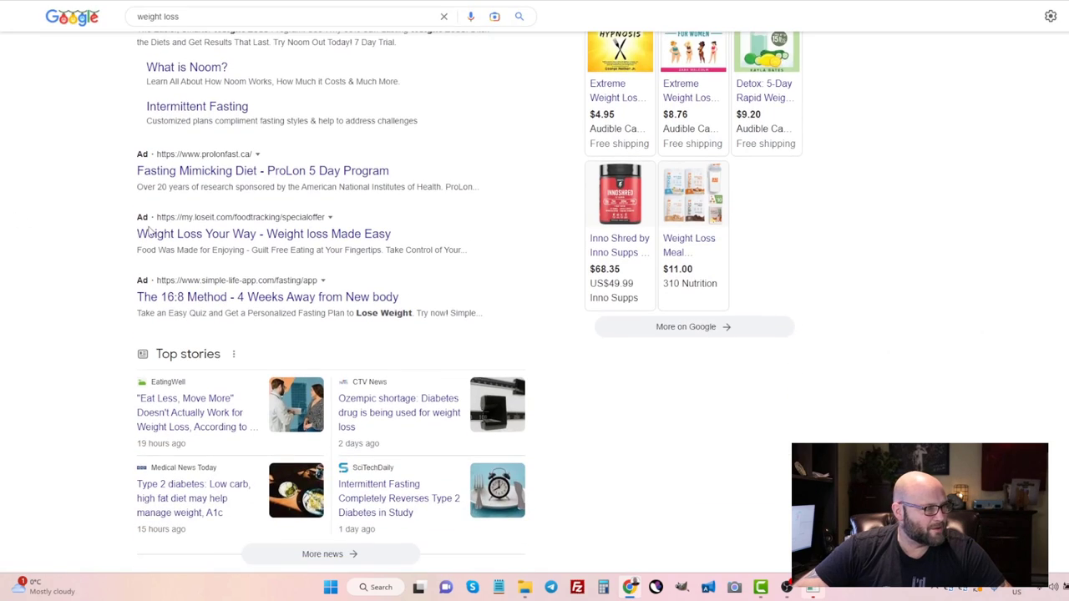
scroll(50, 243, down, 15)
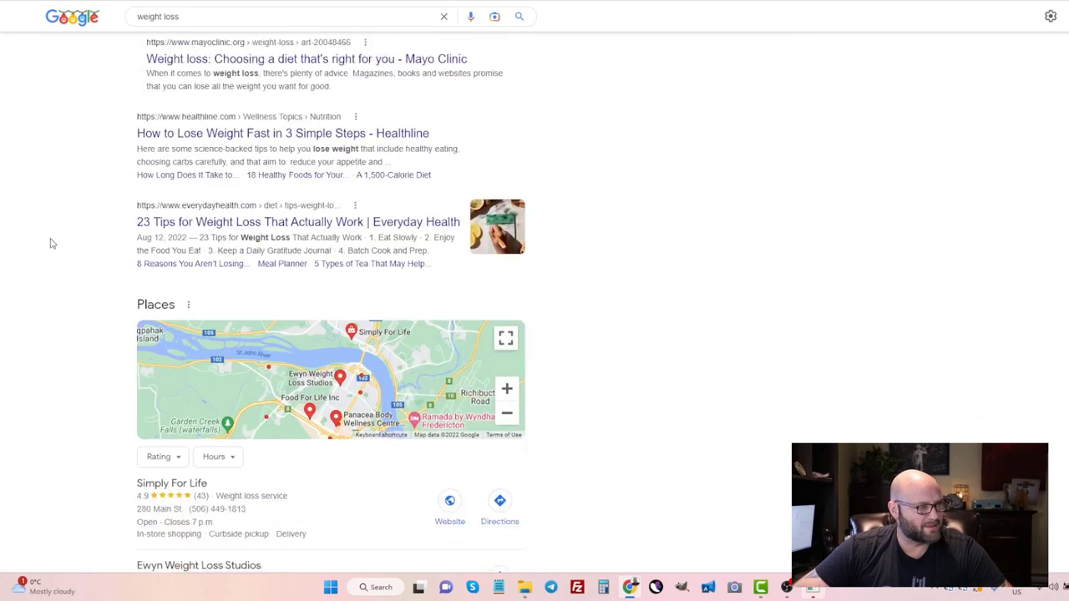
scroll(50, 243, down, 15)
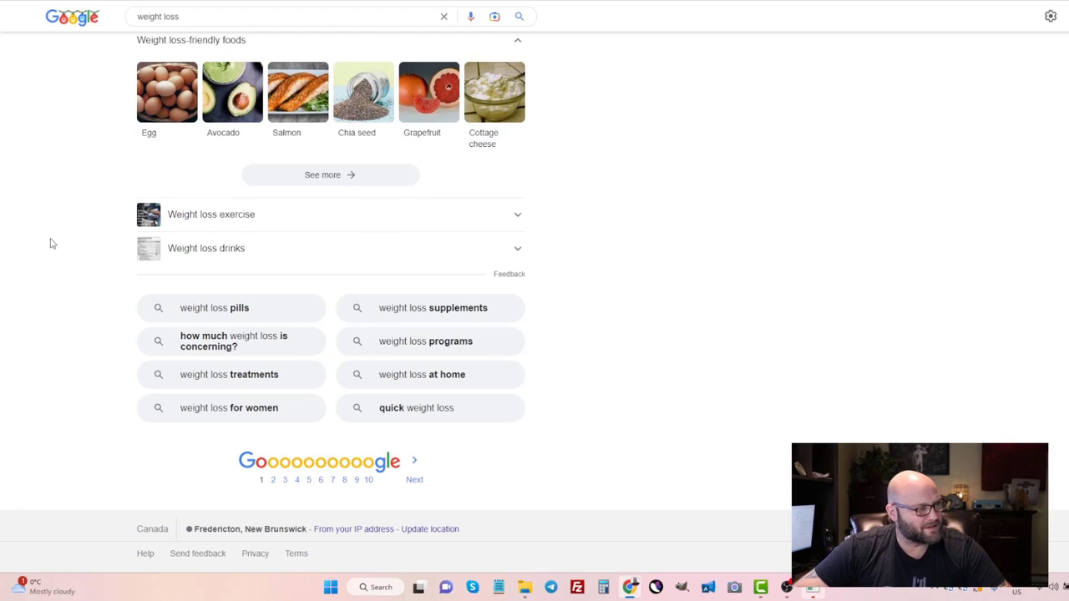
scroll(50, 243, up, 20)
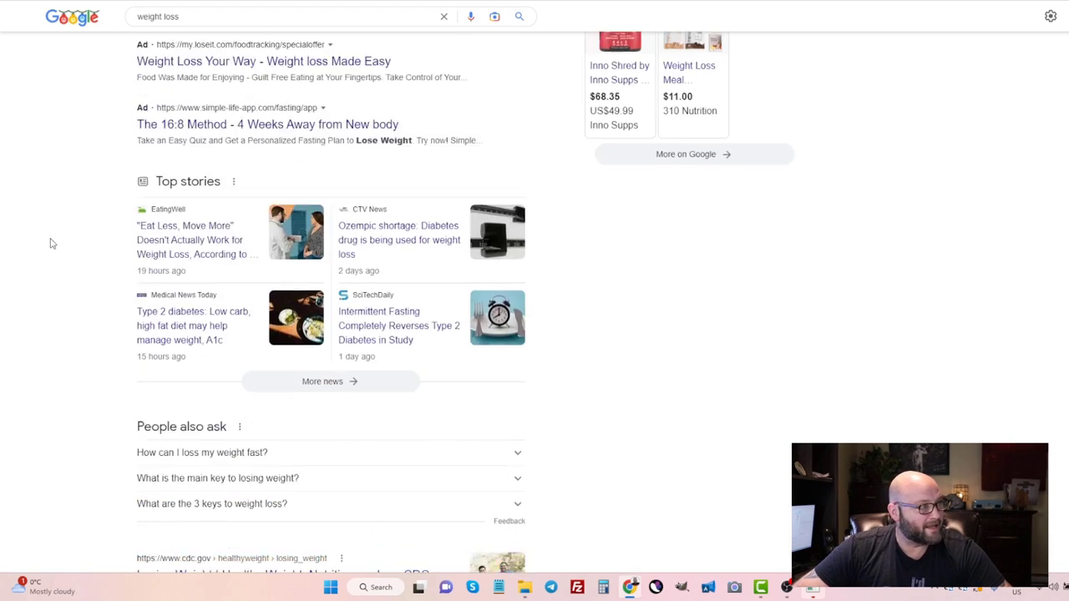
scroll(50, 243, up, 4)
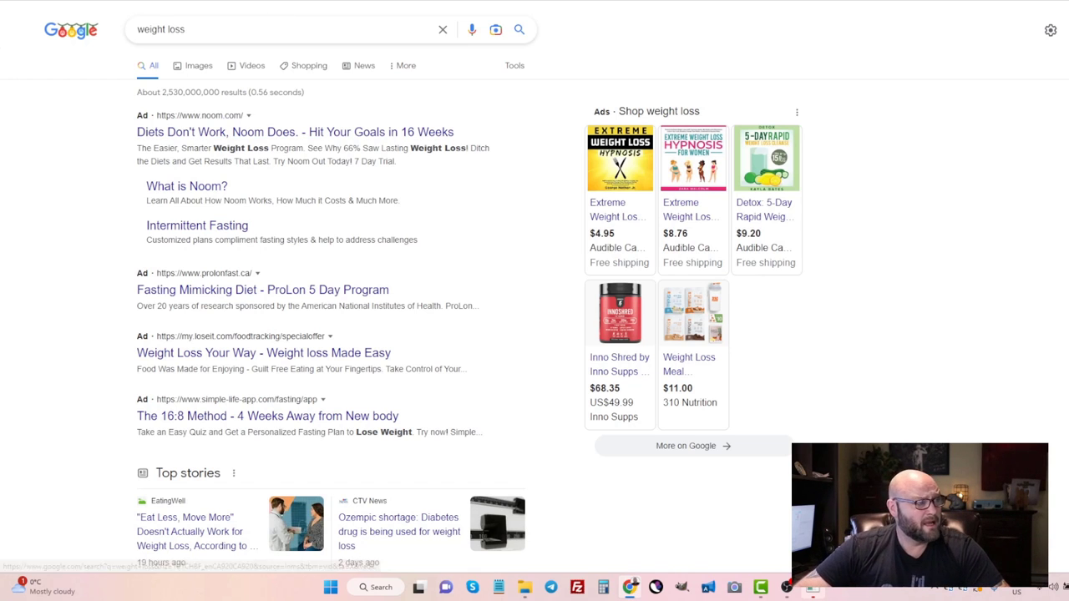
- Research noom.com in SEMrush Advertising Research and review its 307 keywords, 60.5K traffic and $285.7K cost
key(ctrl+Tab)
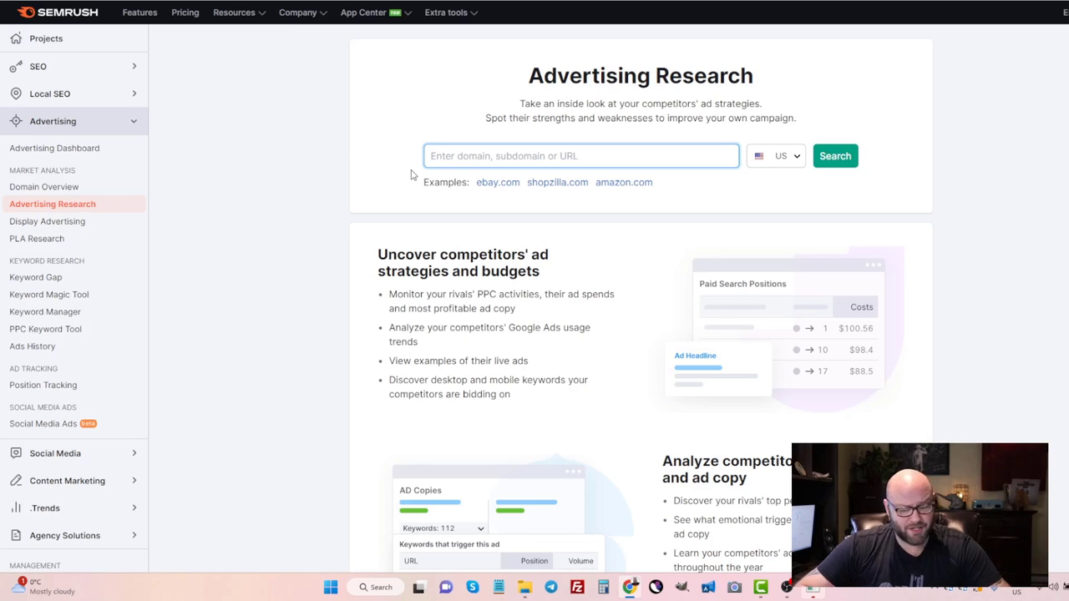
text(noom)
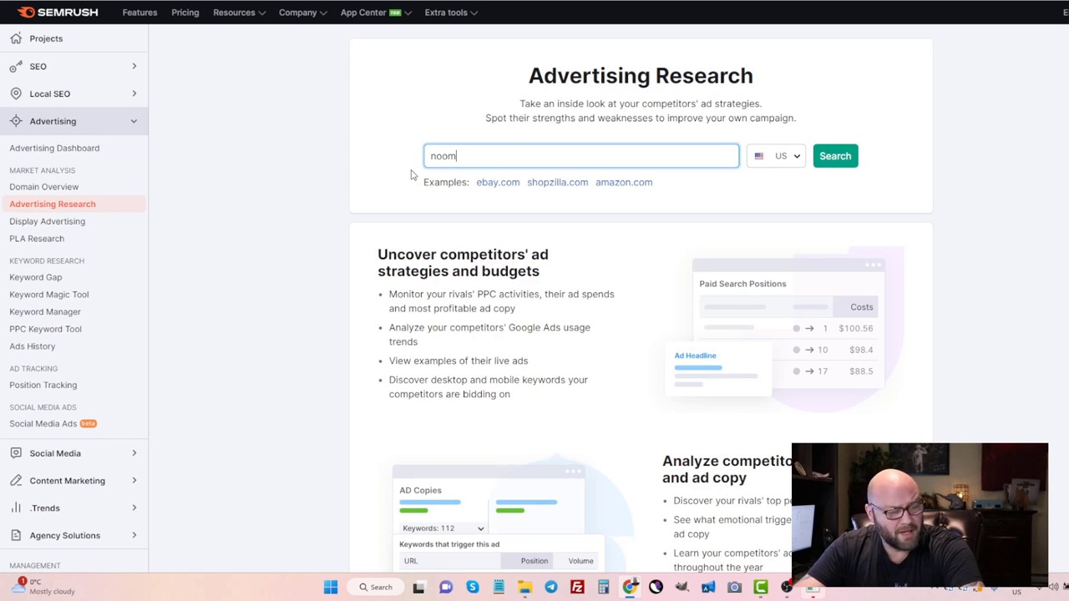
text(.com)
key(Return)
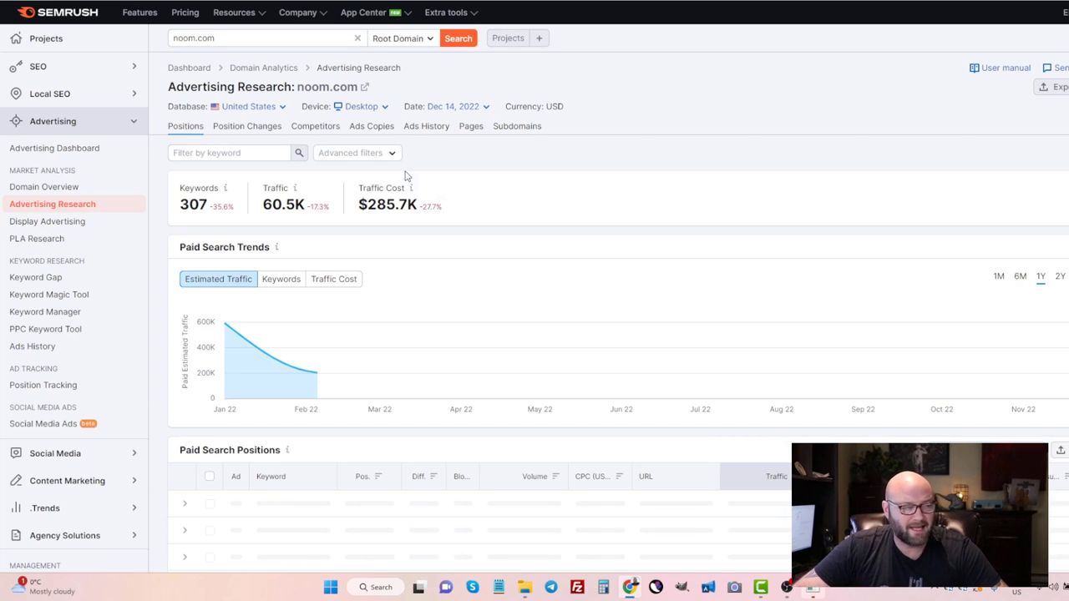
scroll(352, 282, down, 10)
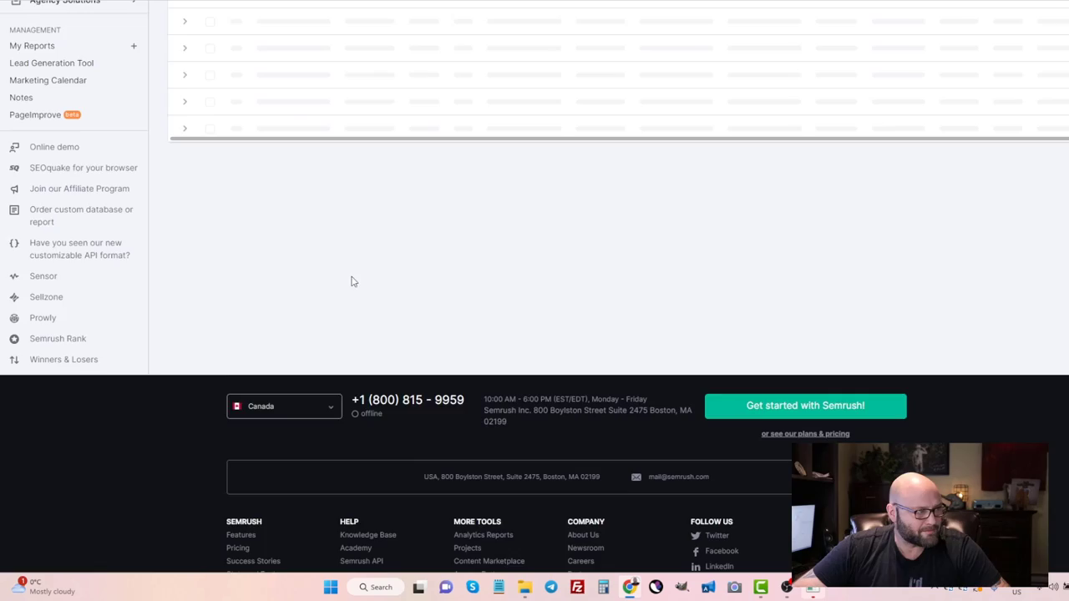
scroll(352, 281, down, 6)
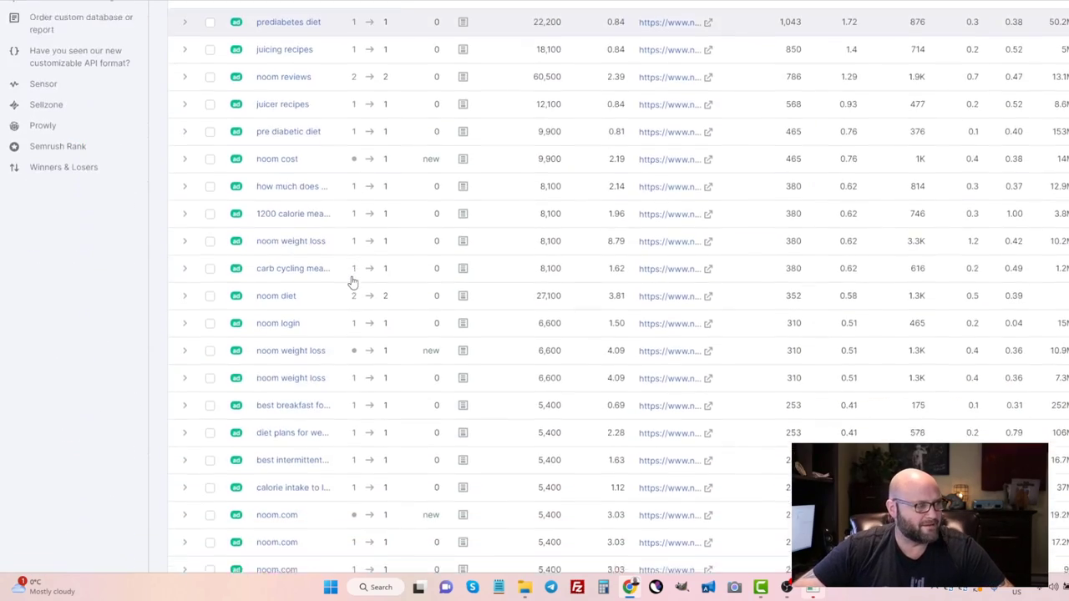
scroll(352, 282, up, 10)
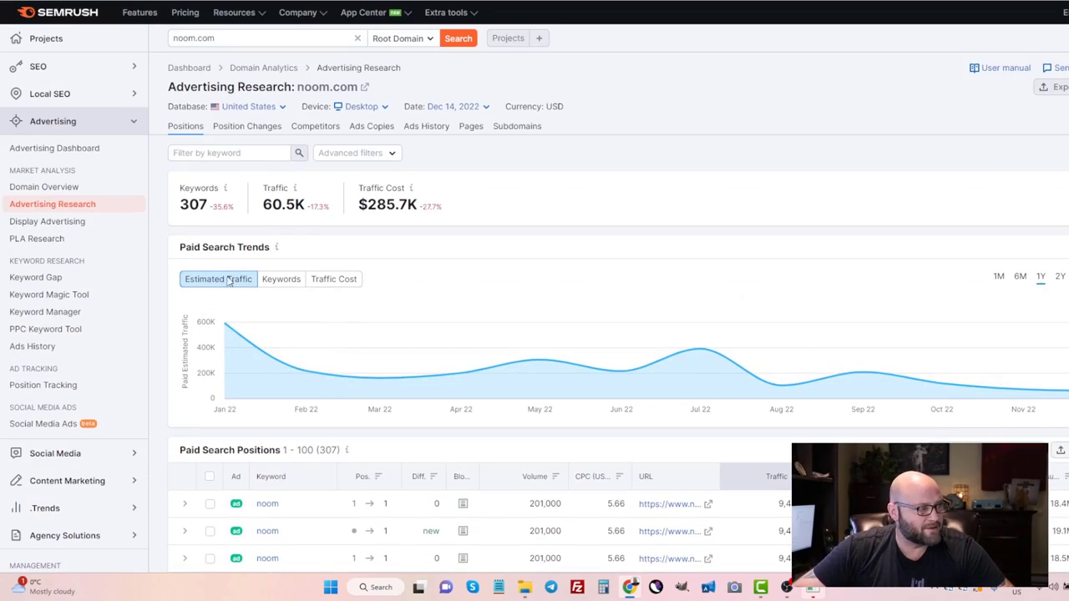
- Review noom.com's 458 paid competitors, led by chefv.com and lumen.me, in the Competitors report
click(321, 129)
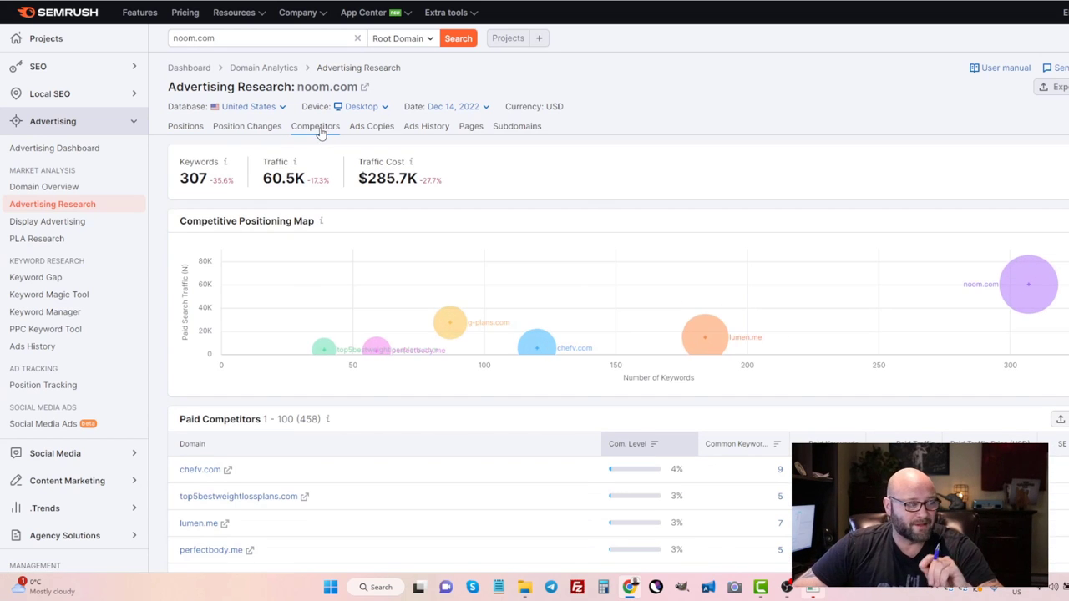
scroll(380, 258, down, 3)
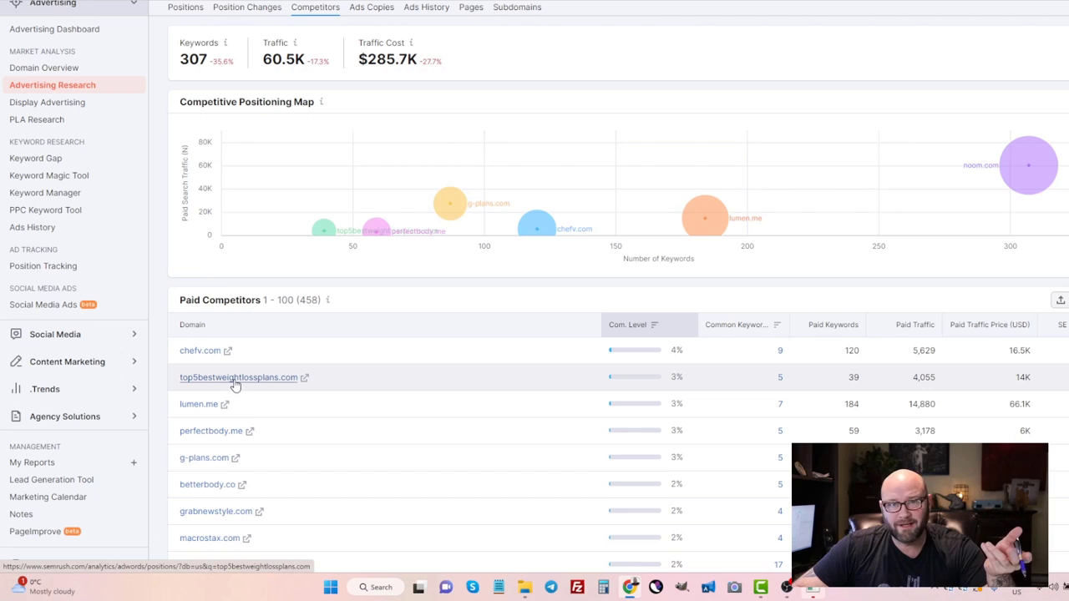
scroll(235, 383, down, 3)
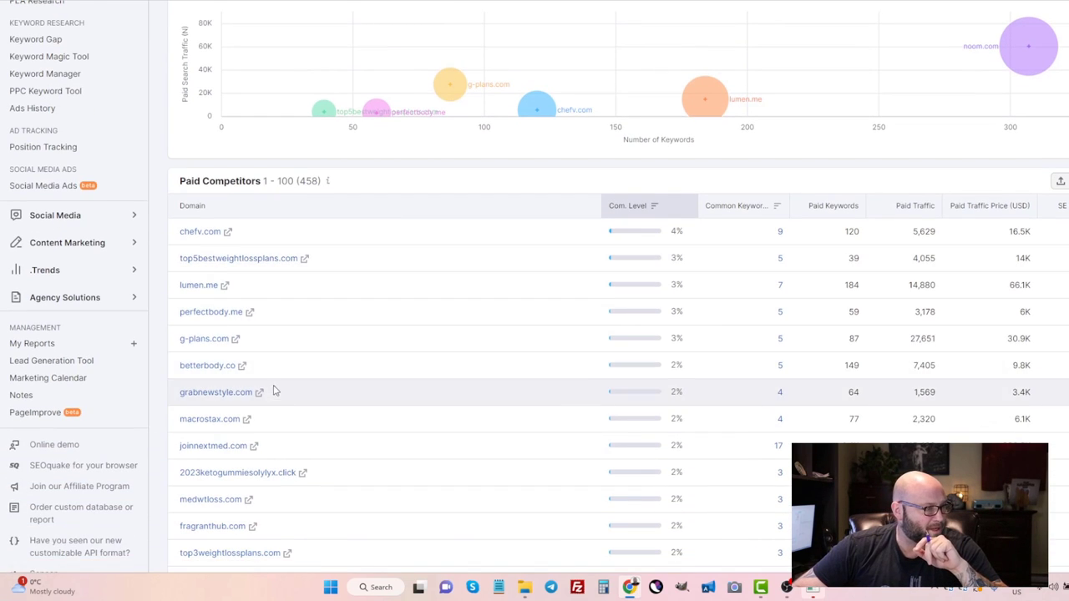
scroll(274, 401, down, 2)
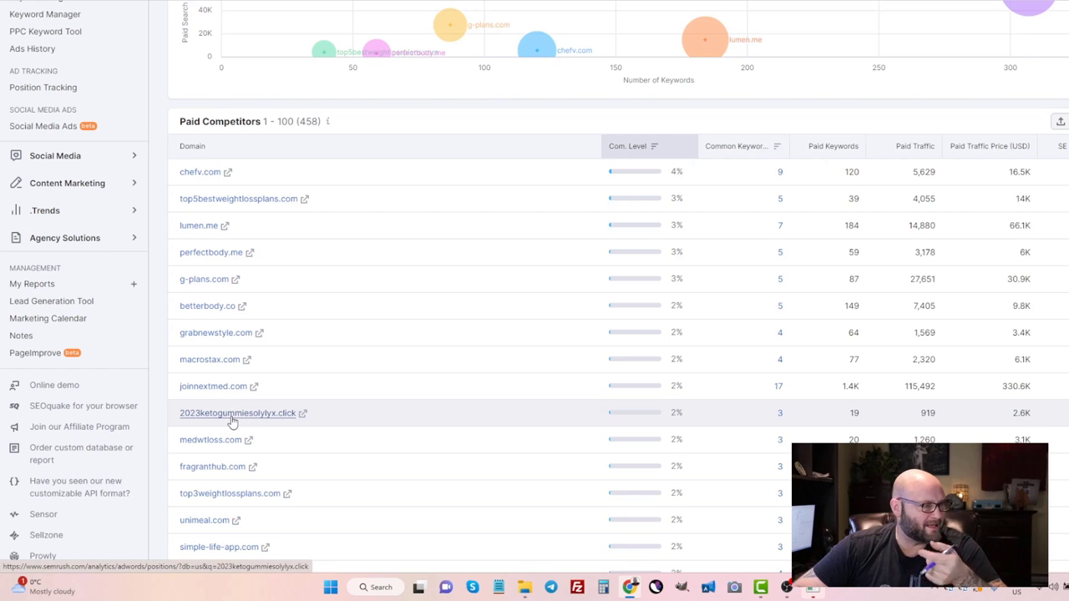
scroll(233, 422, down, 3)
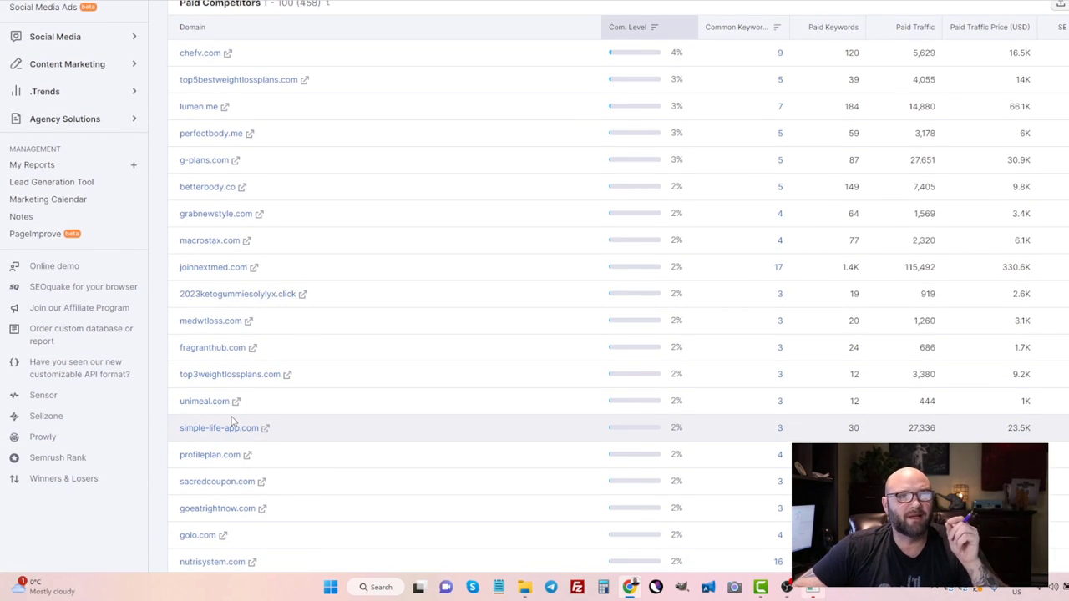
scroll(215, 408, down, 3)
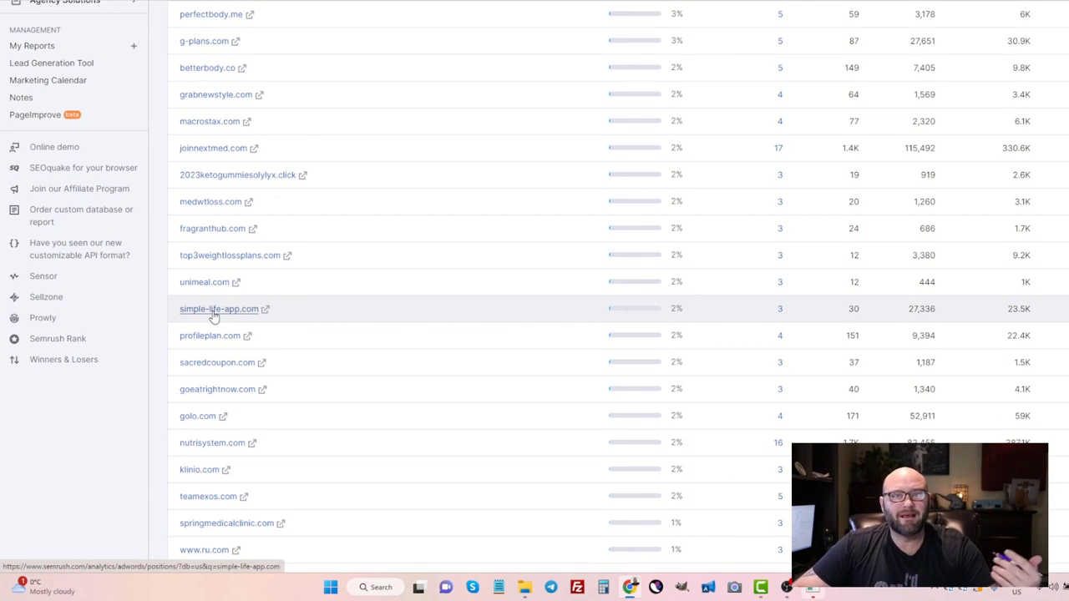
scroll(210, 284, up, 15)
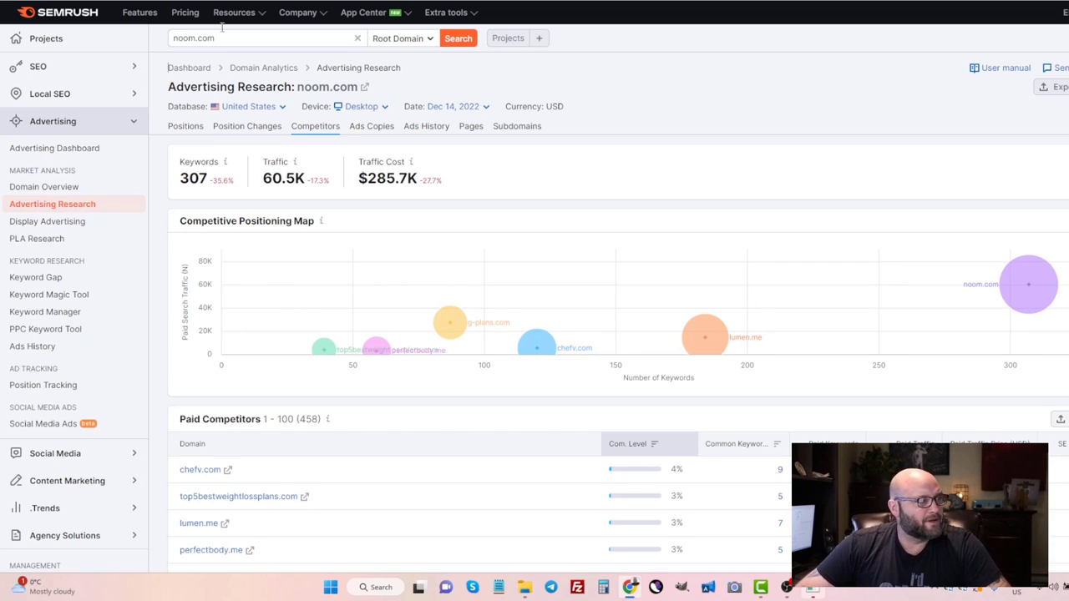
- Select the SEMrush domain box to edit the researched domain
click(250, 39)
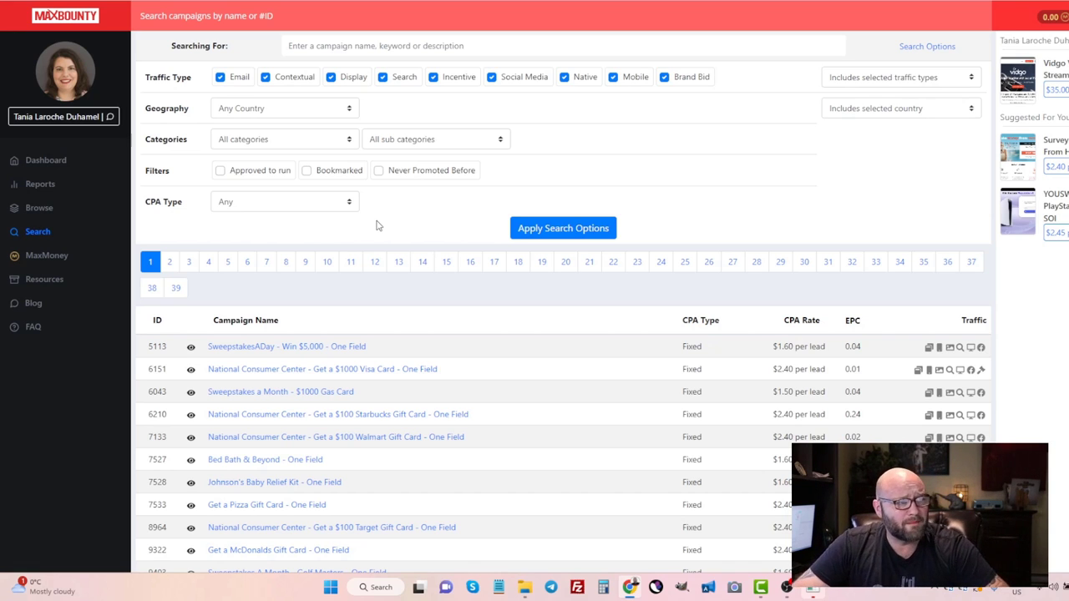
- Filter MaxBounty campaigns to Search traffic only, excluding Email, Contextual, Display, Incentive, Social Media, Native and Mobile
scroll(632, 355, down, 2)
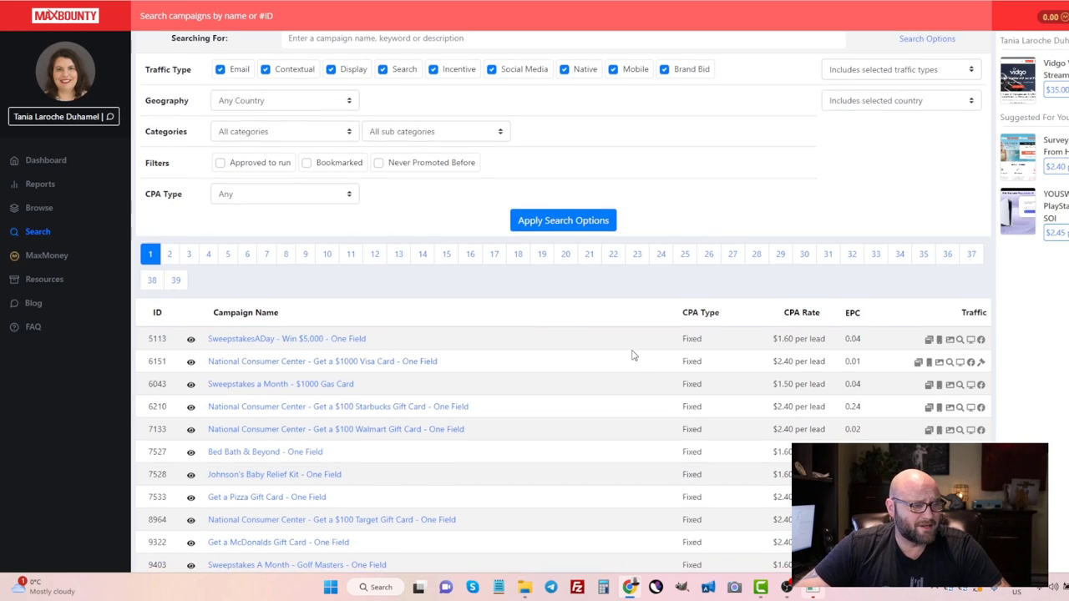
scroll(632, 355, down, 3)
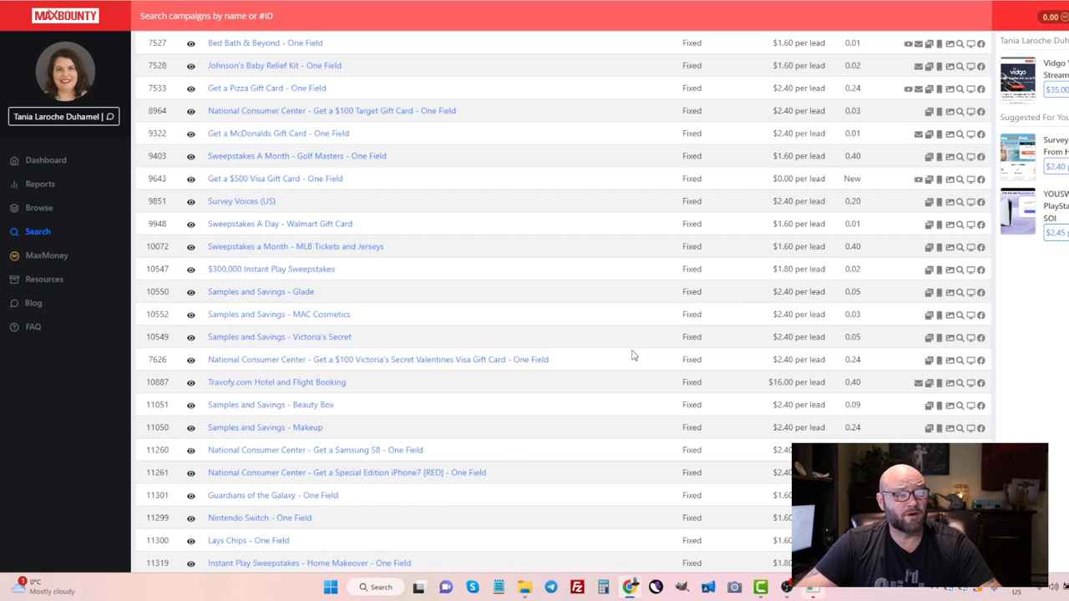
scroll(633, 355, up, 5)
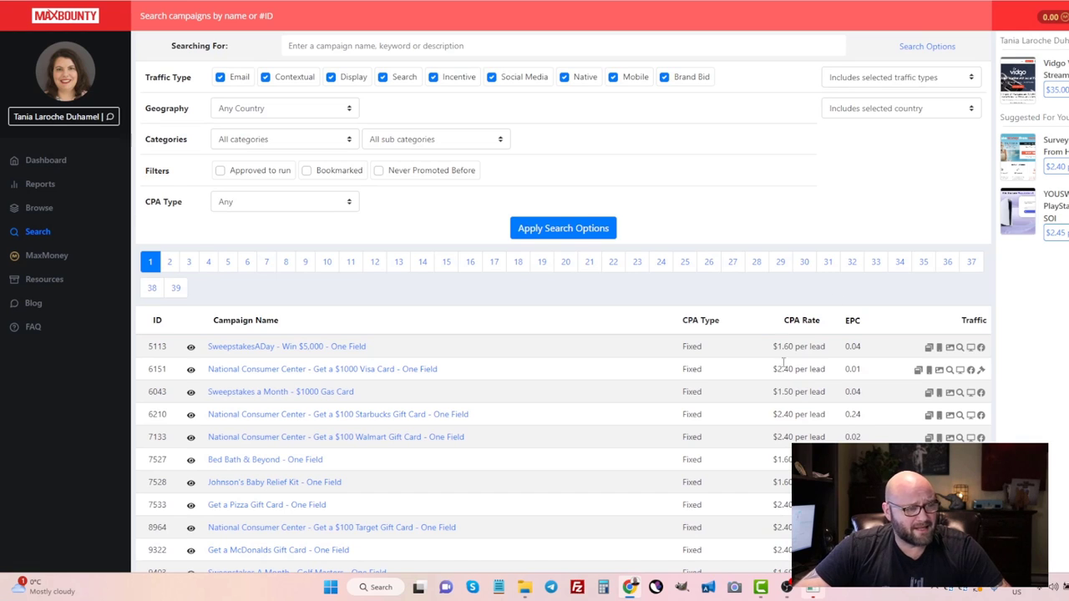
scroll(793, 332, down, 2)
scroll(790, 338, up, 2)
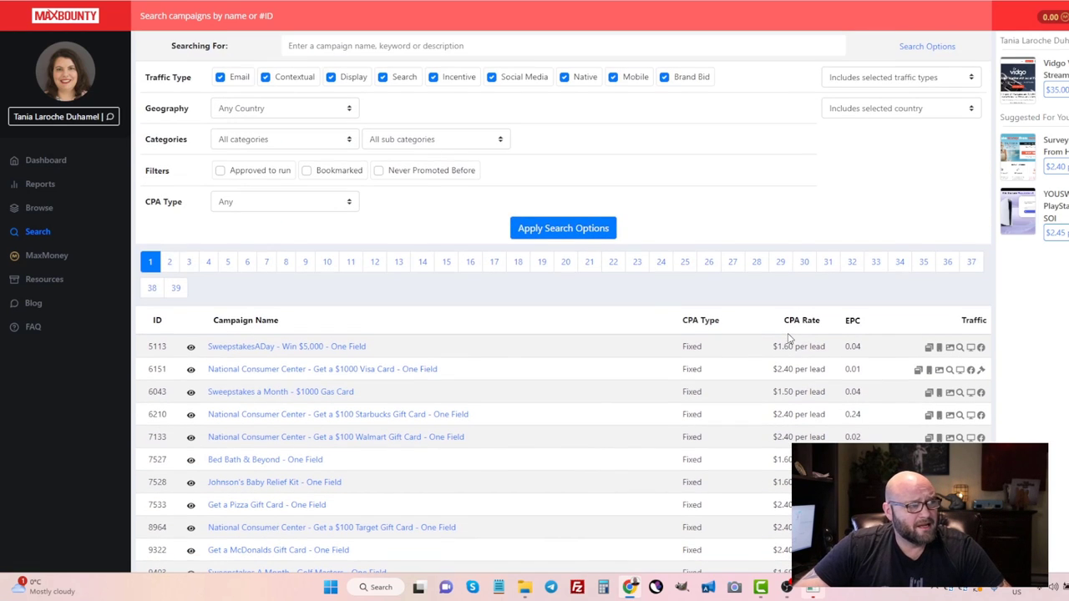
click(220, 78)
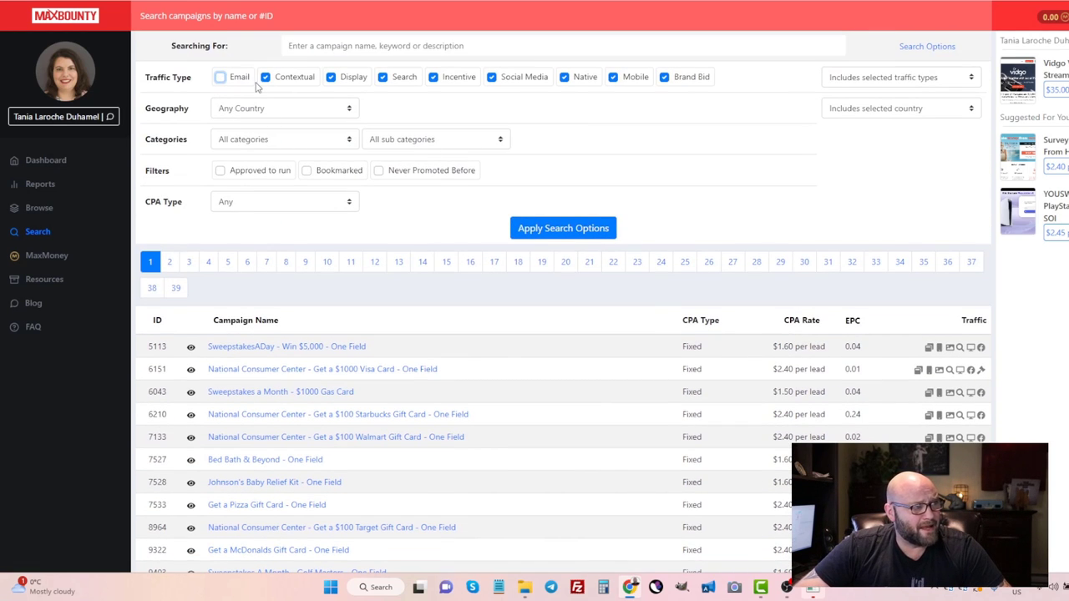
click(265, 78)
click(331, 77)
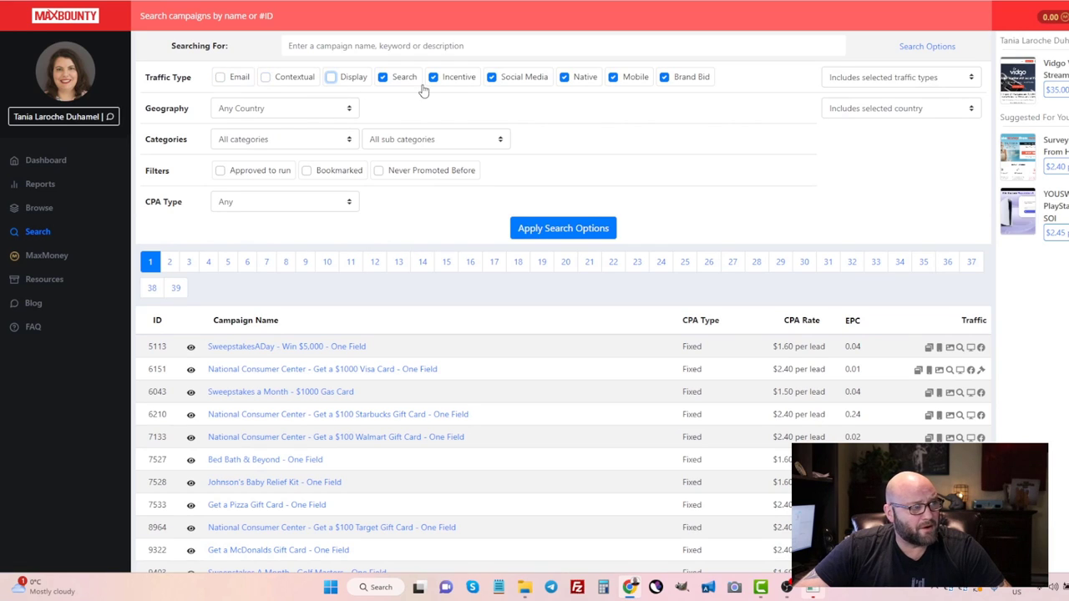
click(432, 77)
click(492, 78)
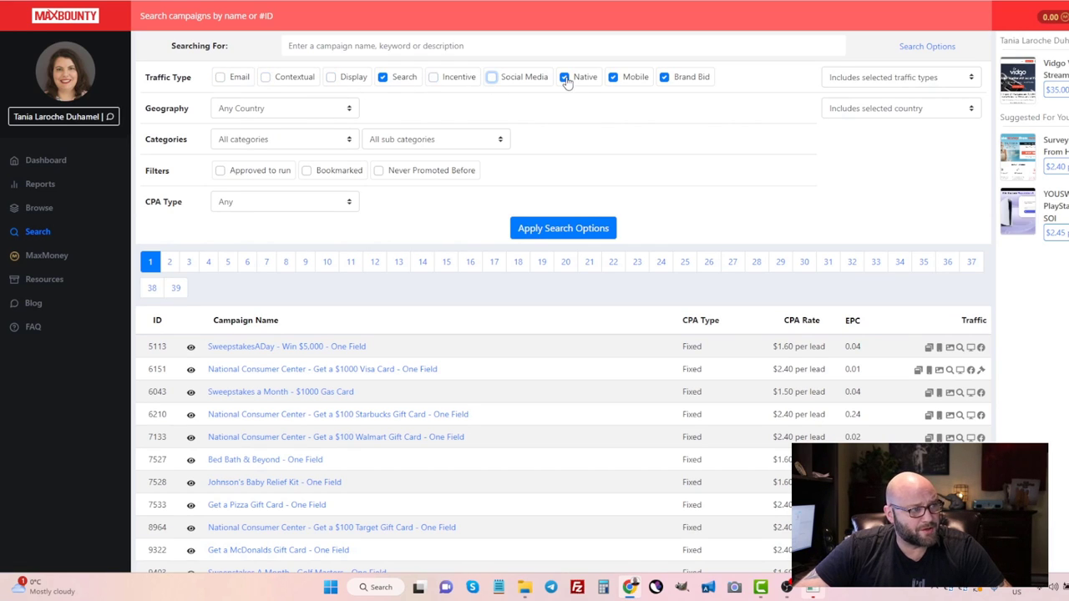
click(564, 78)
click(613, 78)
click(664, 78)
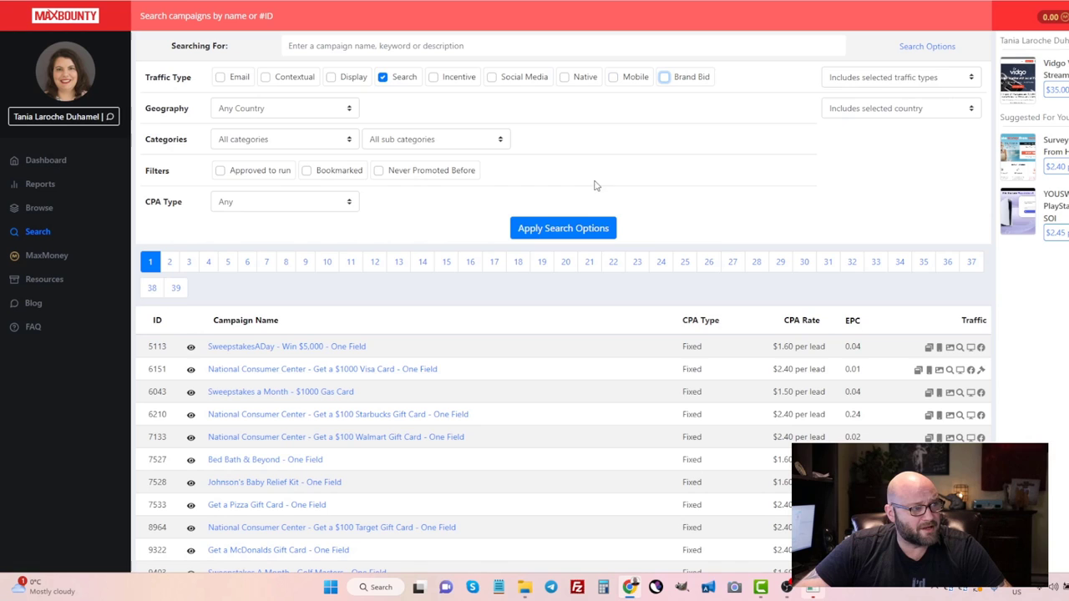
- Exclude Brand Bid offers and sort the Search-only campaigns by EPC, highest first
click(566, 229)
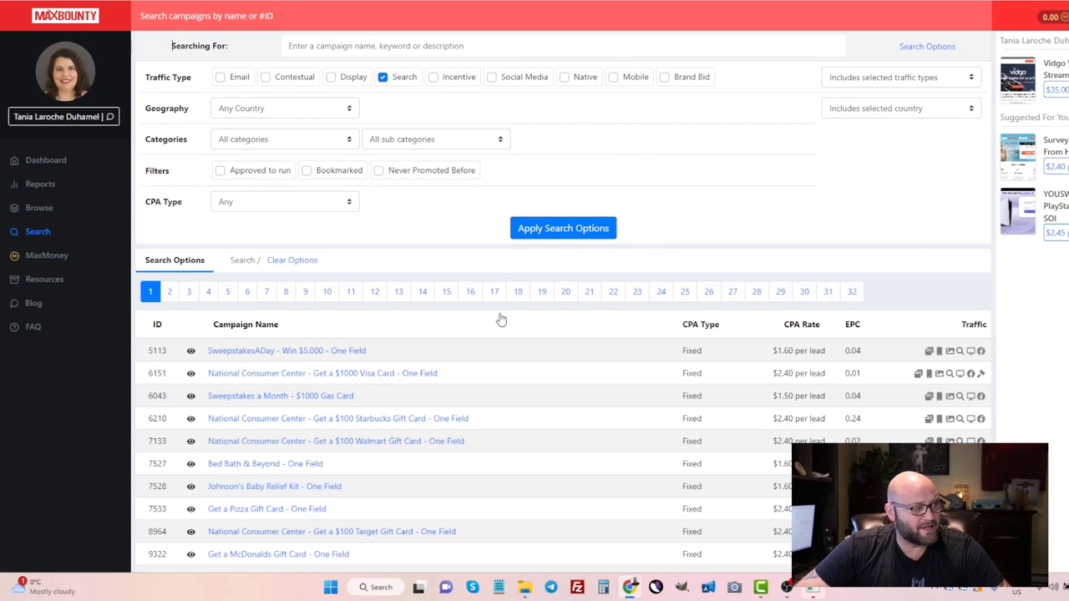
scroll(501, 318, down, 1)
click(852, 207)
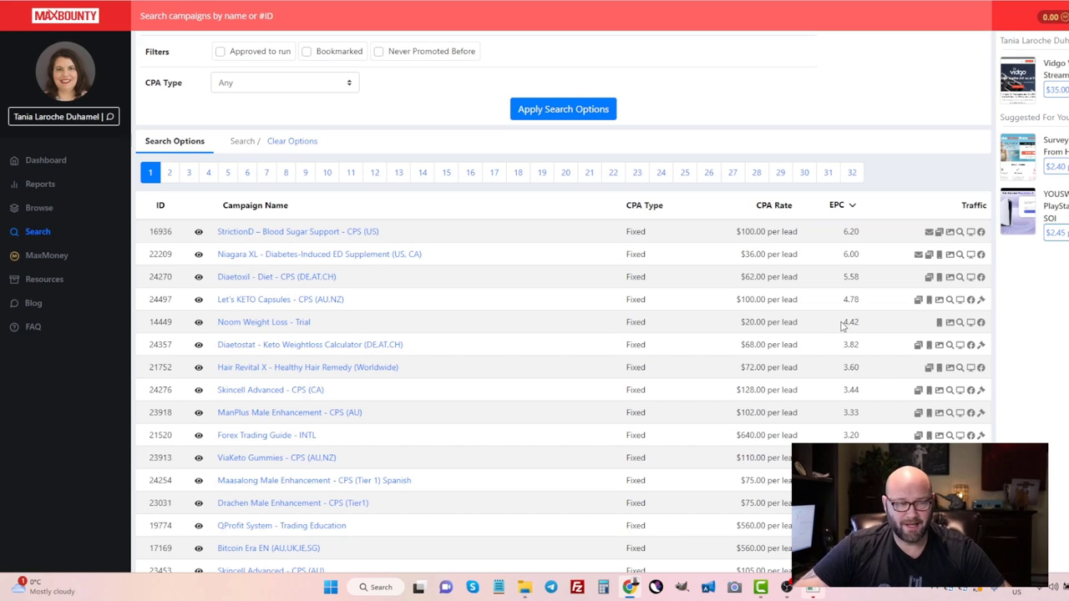
- Highlight the Noom Weight Loss - Trial row's $20.00 per-lead rate and 4.42 EPC
drag(865, 326, 834, 324)
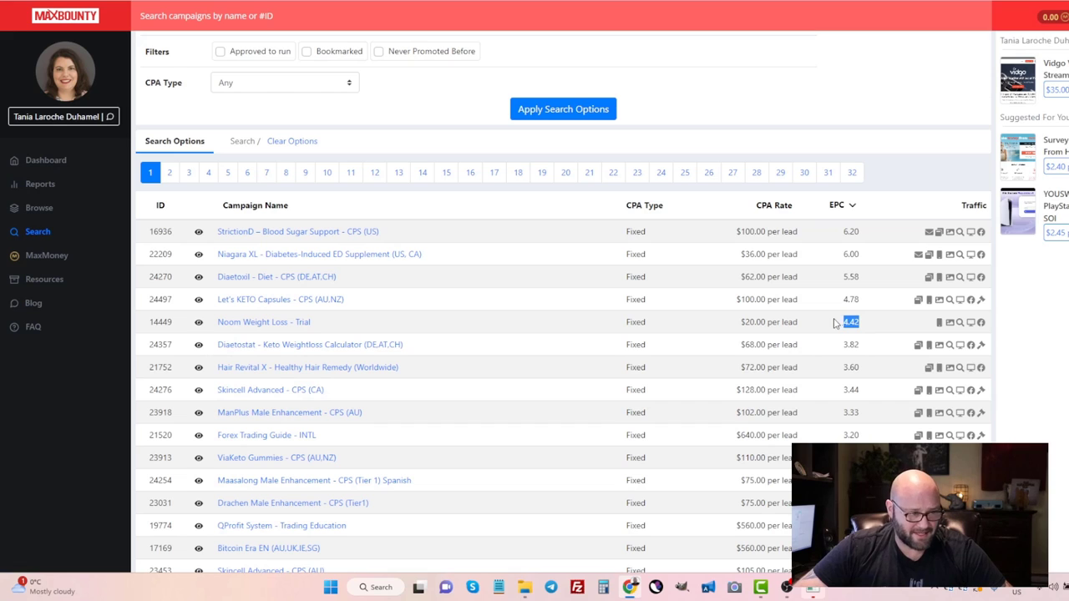
click(625, 326)
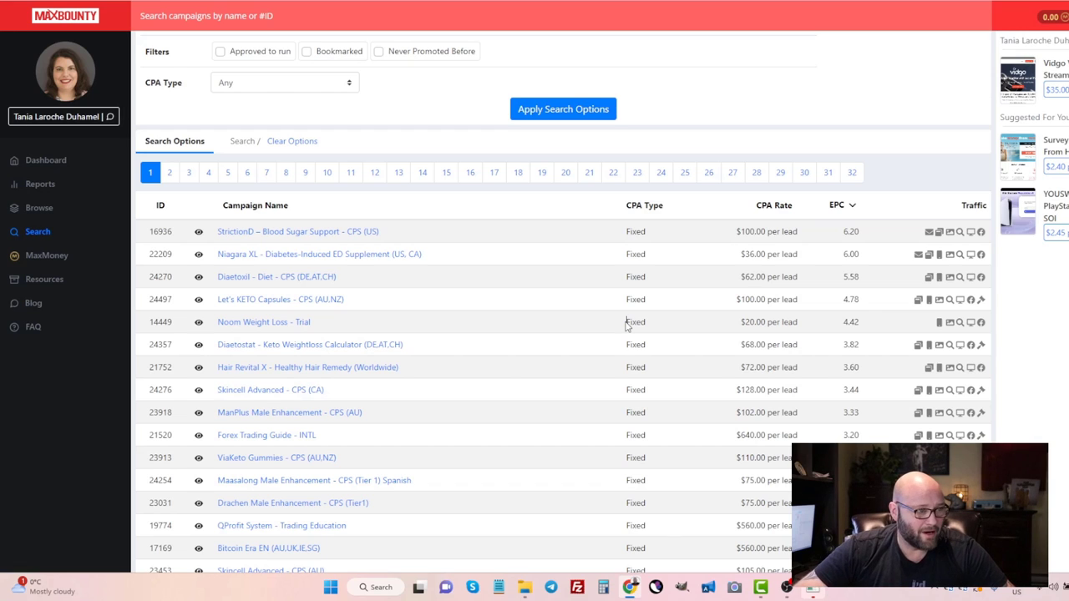
shift+click(867, 325)
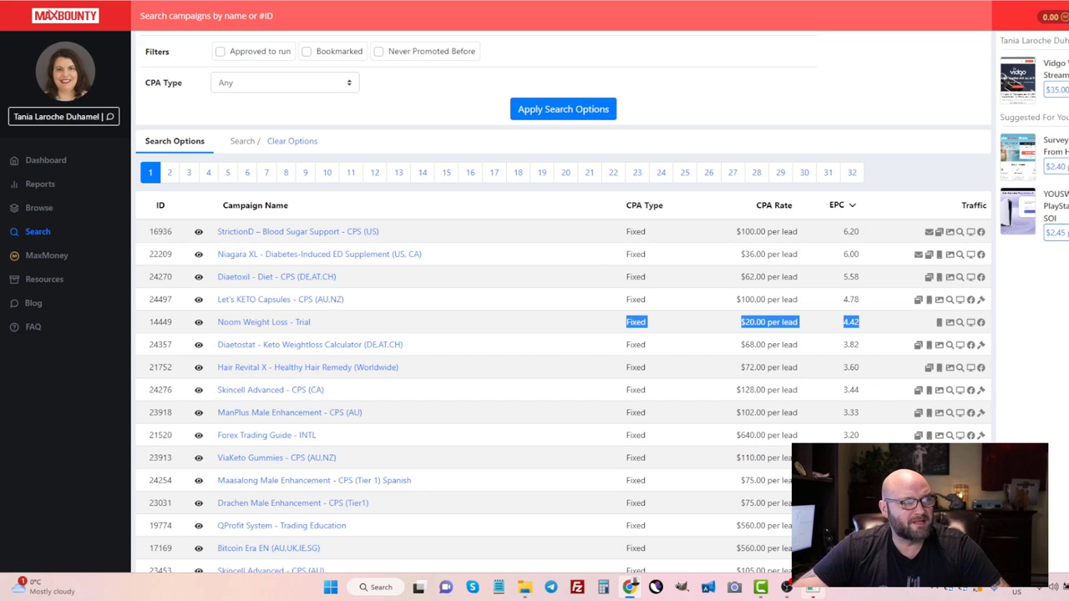
- Look over the Google Ads account overview's Avg. CPC figure
click(326, 0)
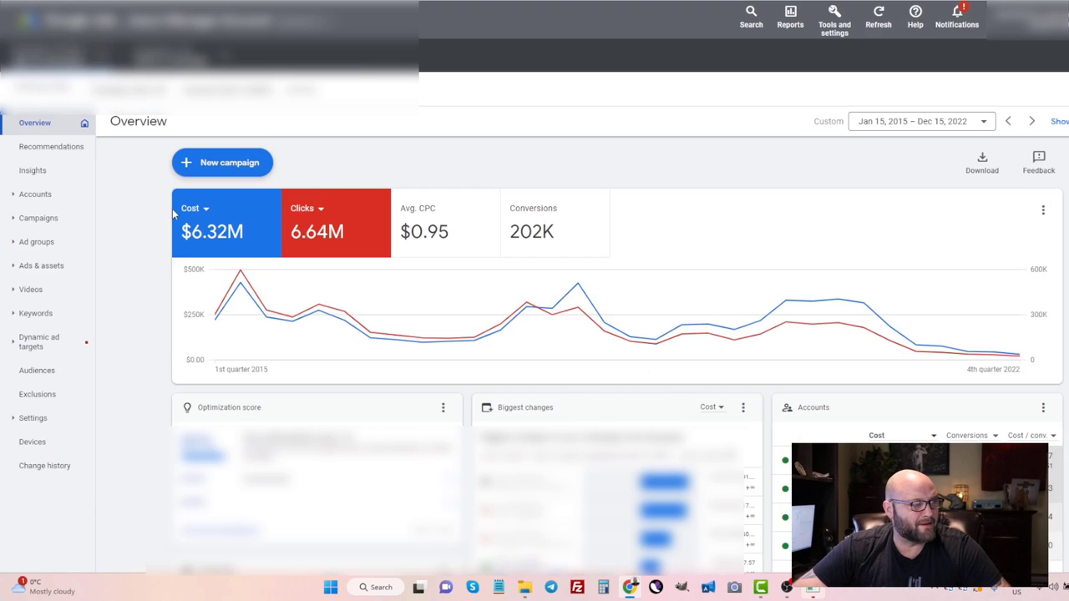
mouse_move(459, 240)
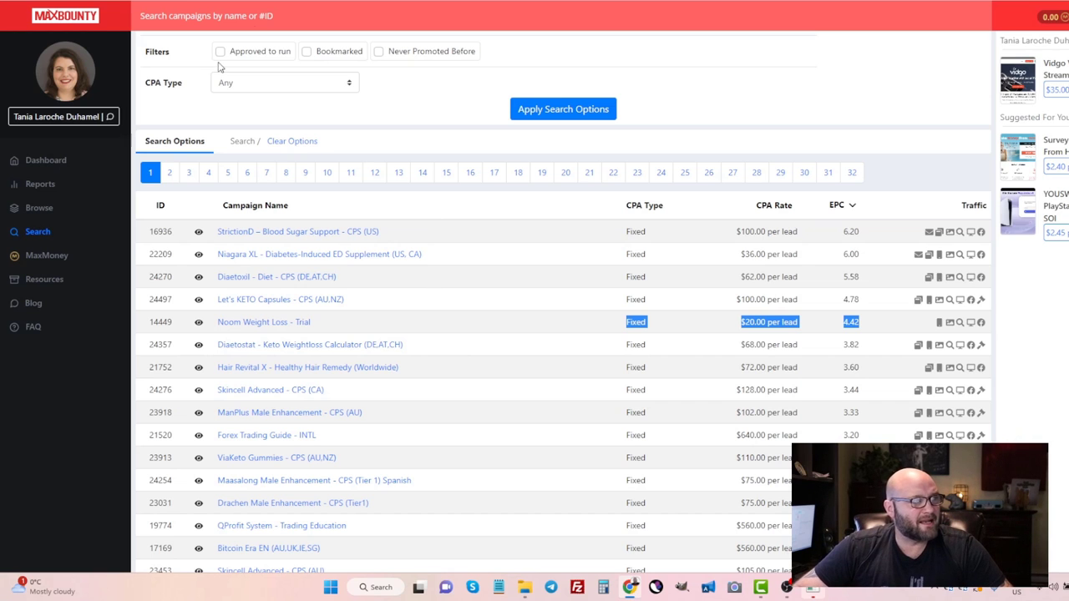
- Return to noom.com's SEMrush Competitors report and scroll through the 458 paid competitors
key(alt+Tab)
scroll(420, 228, down, 4)
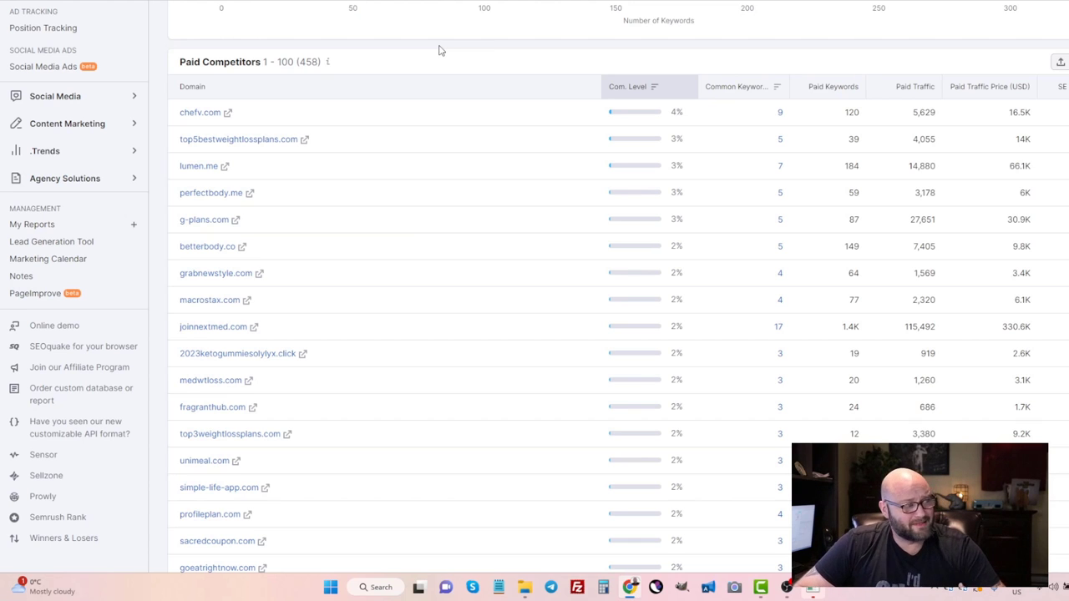
scroll(303, 306, down, 2)
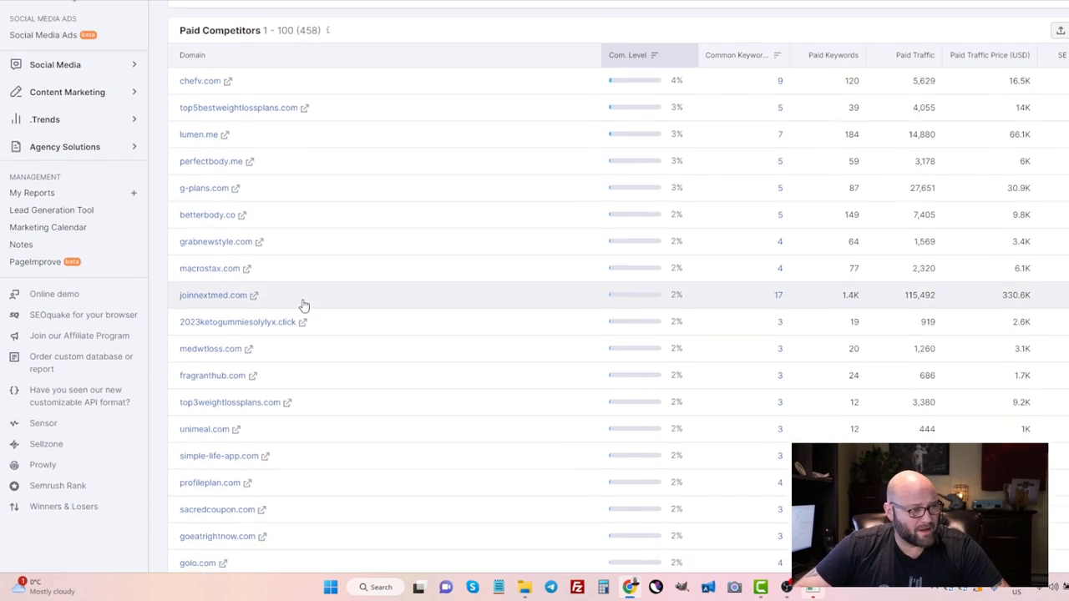
scroll(305, 305, down, 3)
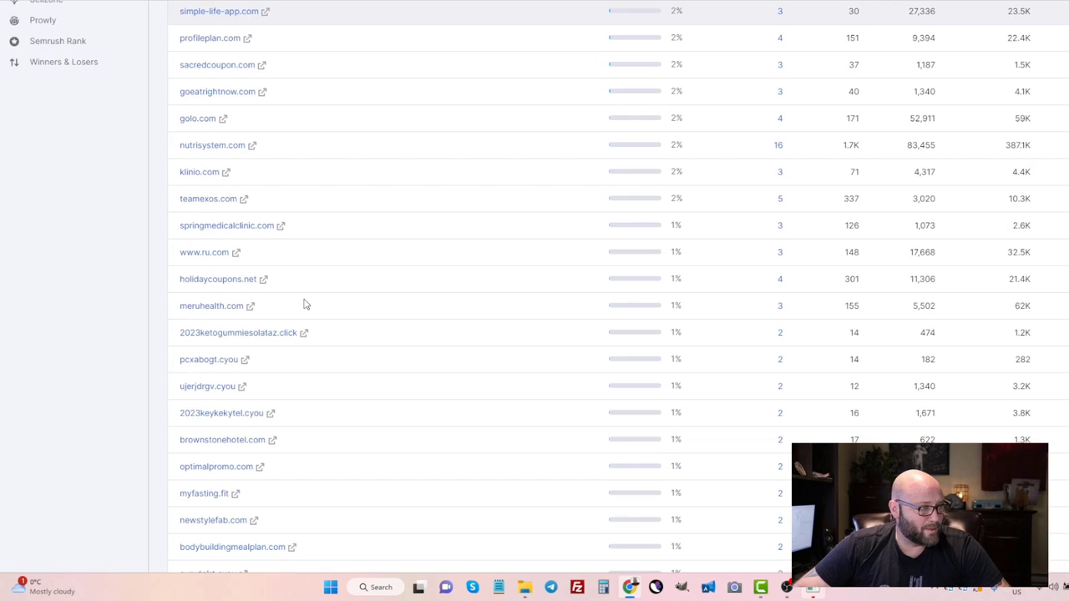
scroll(305, 306, up, 9)
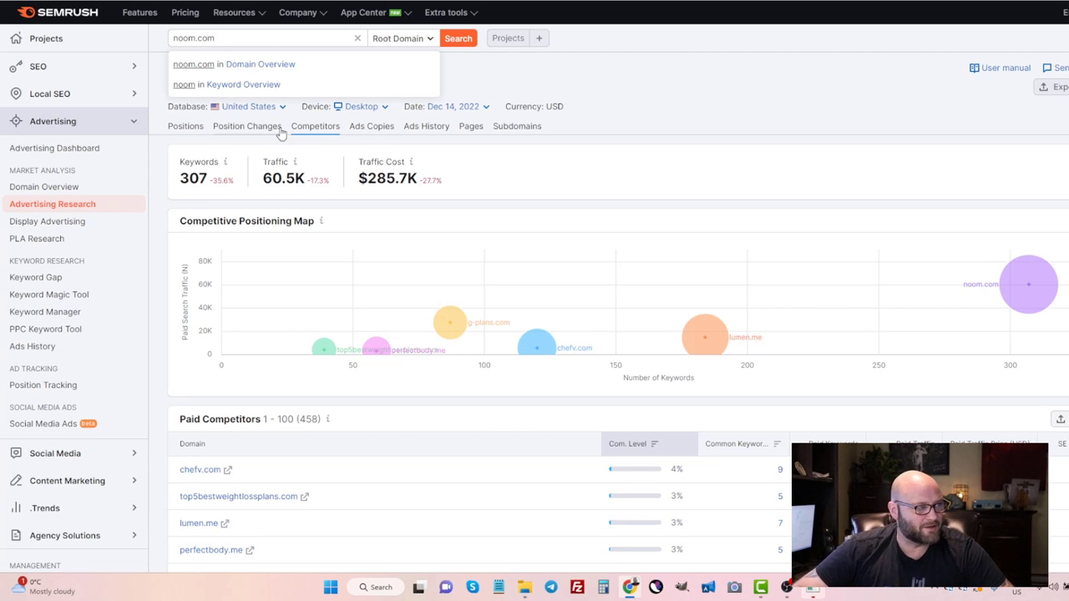
- Read through noom.com's 293 ad copies, highlighting ad descriptions while scrolling the cards
click(376, 134)
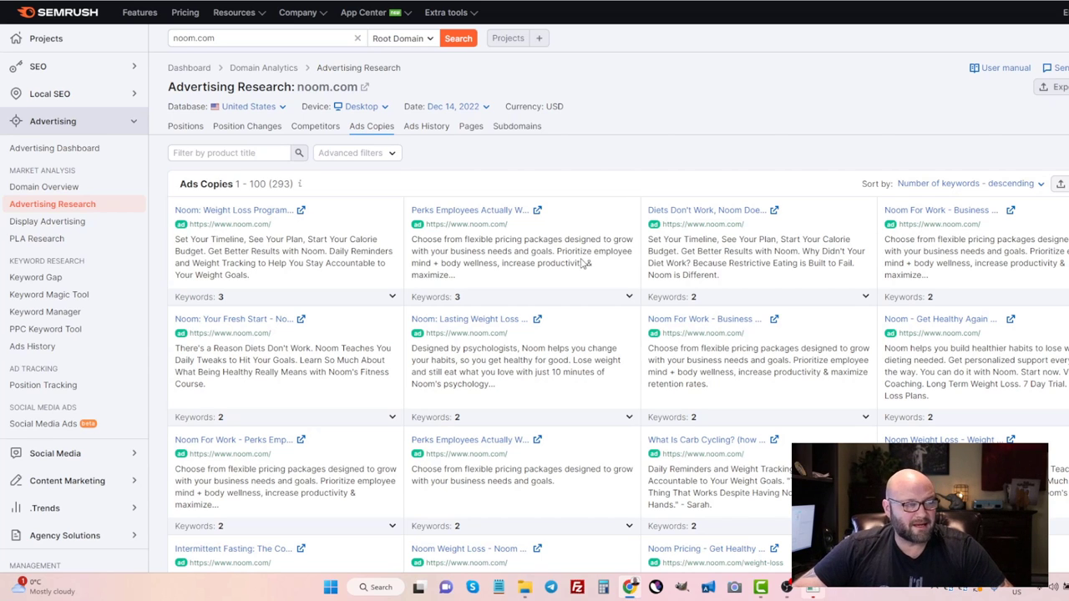
drag(201, 238, 262, 263)
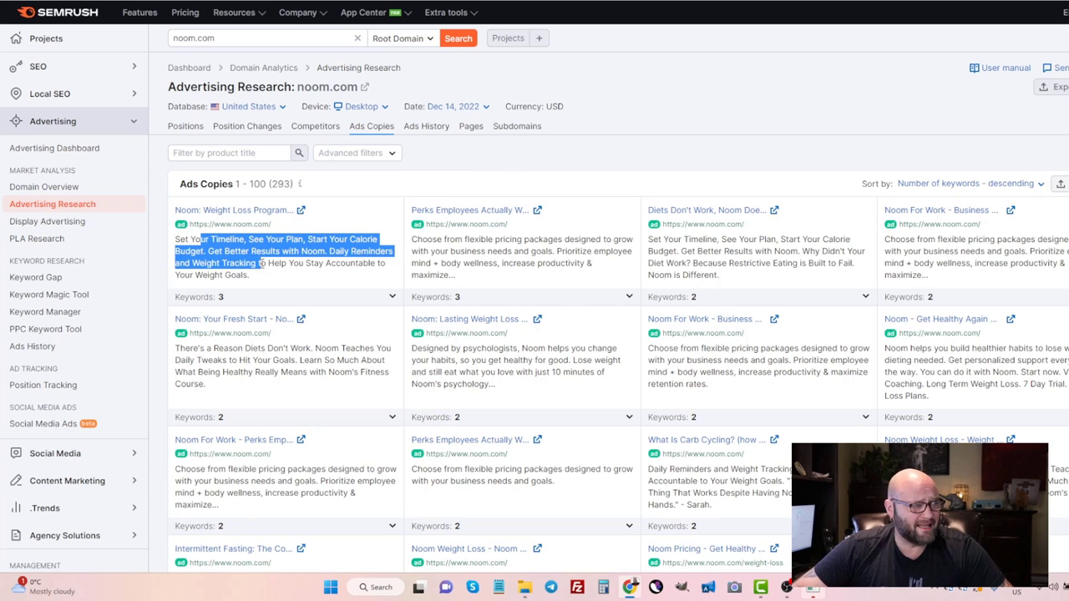
drag(481, 239, 489, 263)
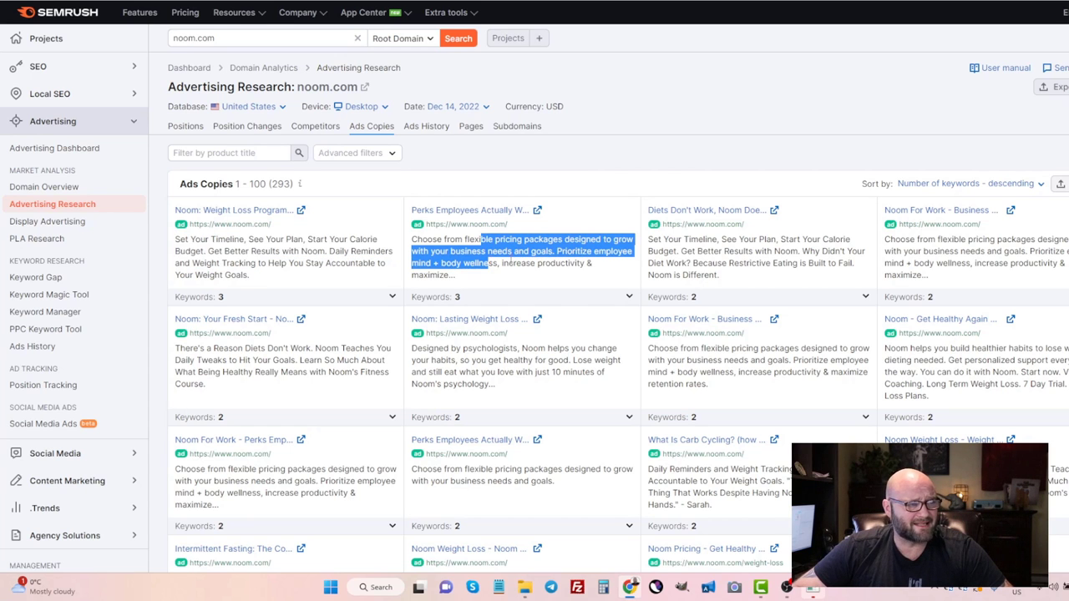
scroll(671, 261, down, 1)
scroll(660, 263, down, 1)
scroll(659, 263, up, 2)
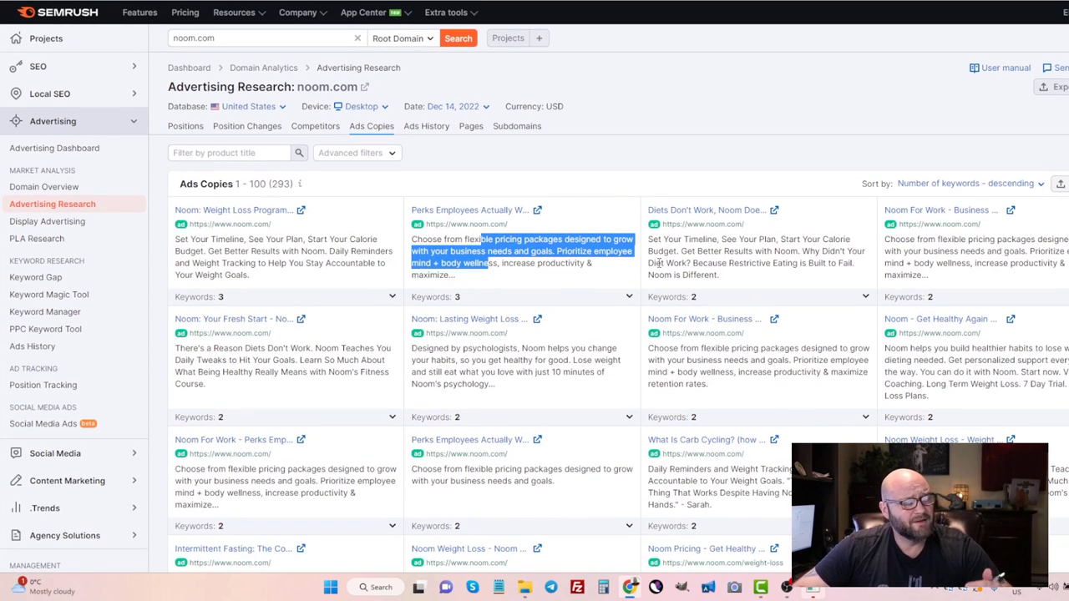
scroll(659, 263, down, 10)
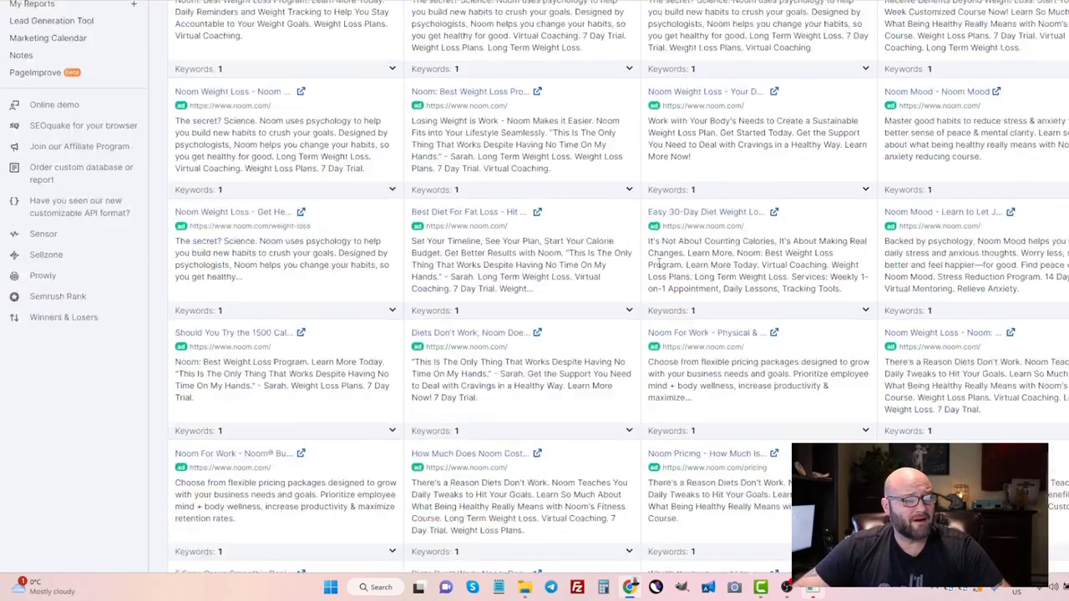
scroll(658, 267, down, 10)
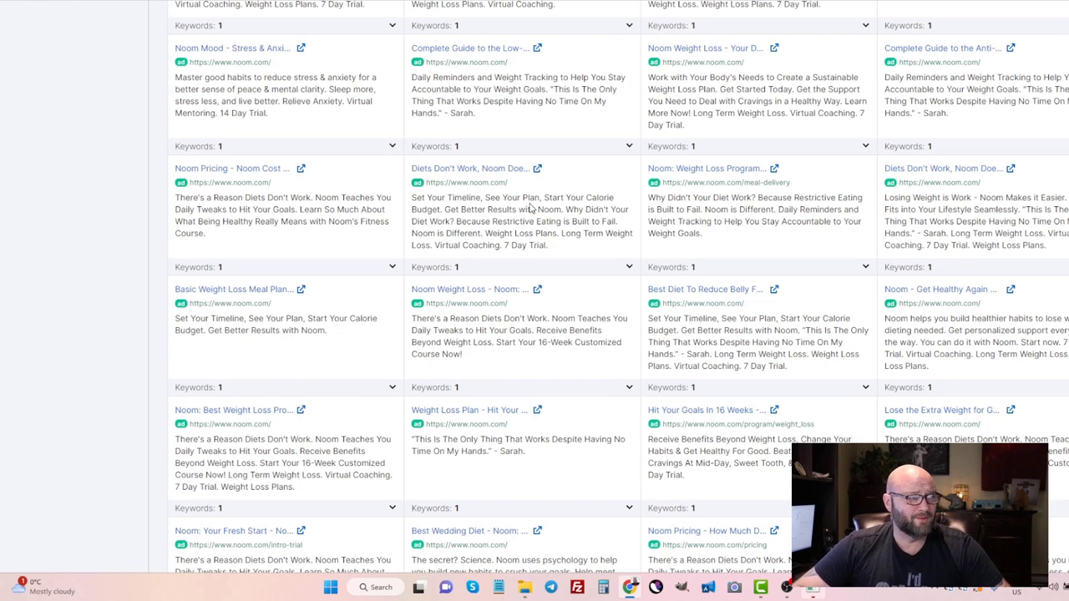
scroll(530, 207, up, 3)
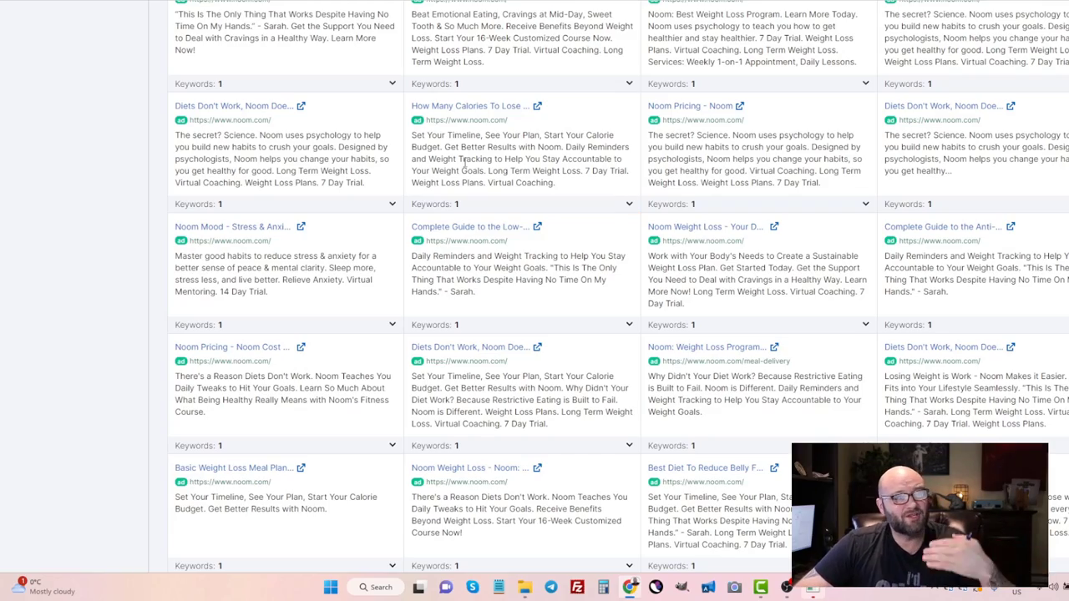
scroll(464, 165, up, 15)
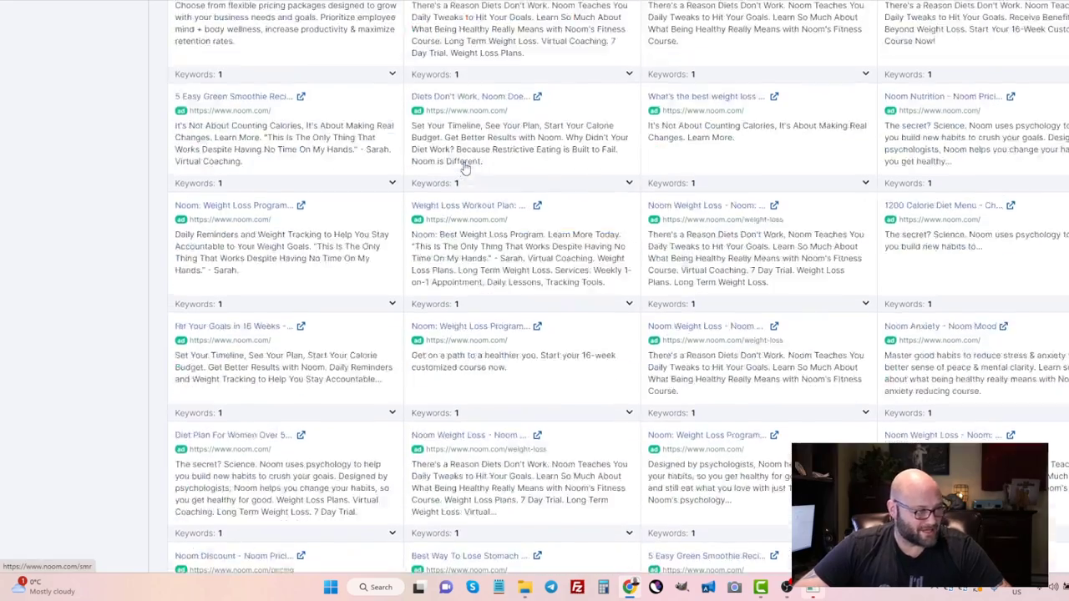
drag(481, 240, 489, 264)
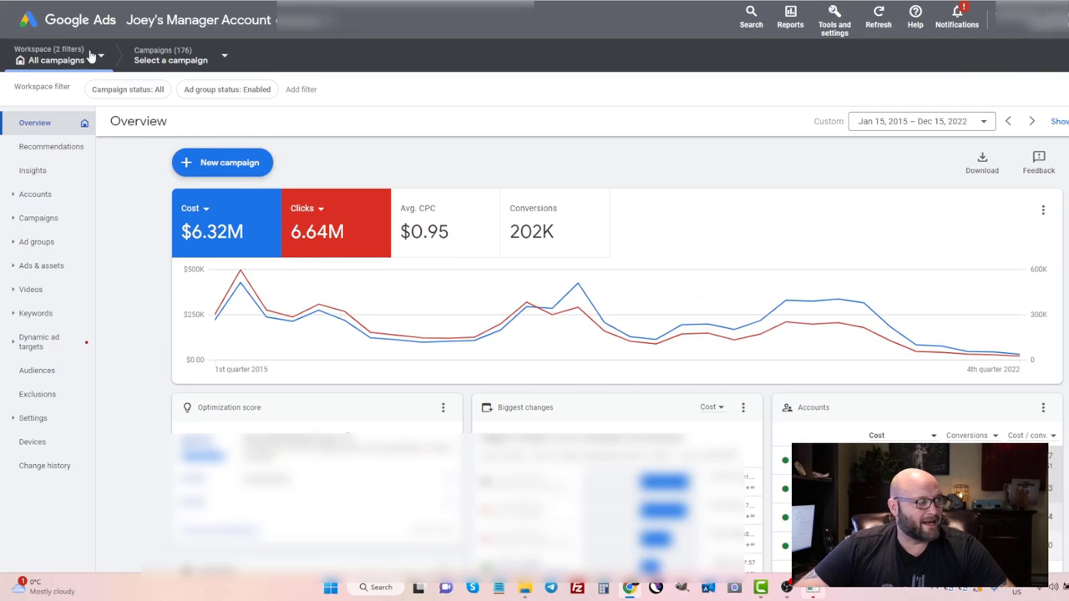
- Start a new campaign with the Sales objective, then view the Relationships - Multiple Adgroups campaign settings
click(225, 164)
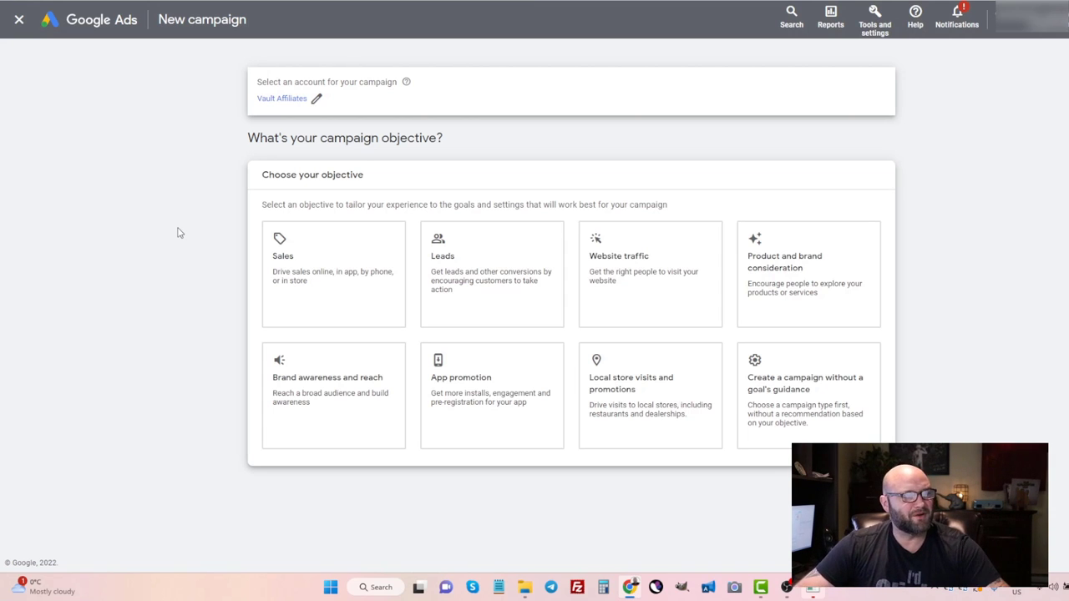
click(323, 263)
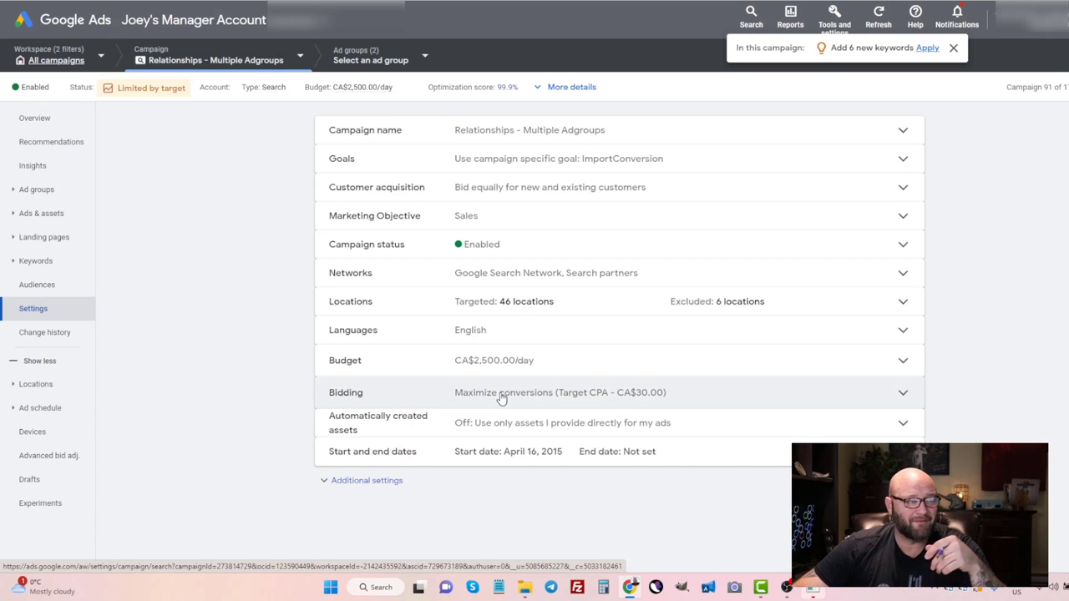
- In Bidding, choose to select a bid strategy directly and list the available strategies
click(502, 399)
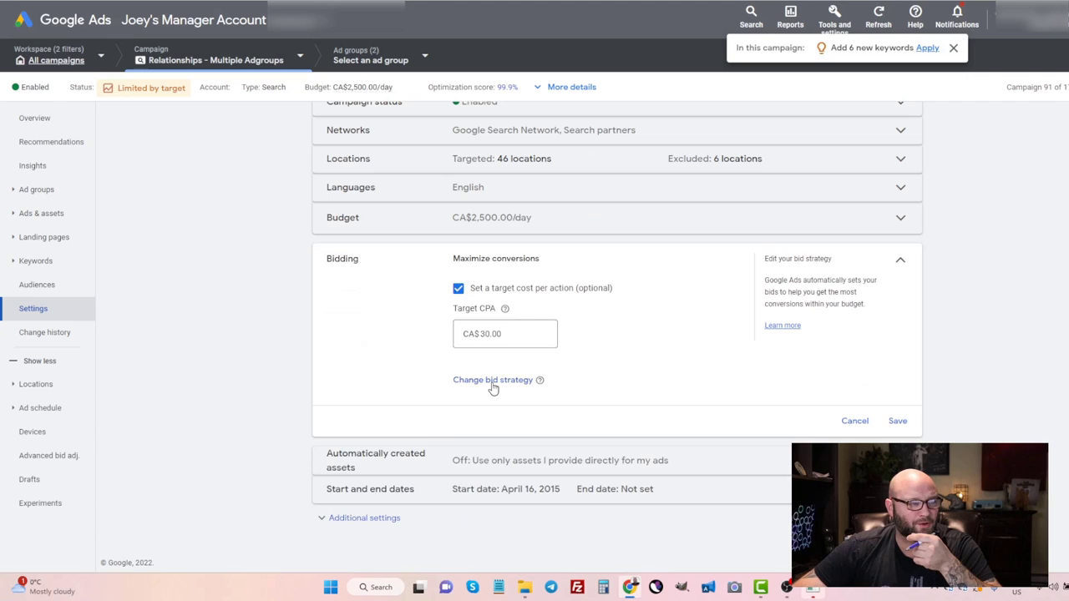
click(492, 382)
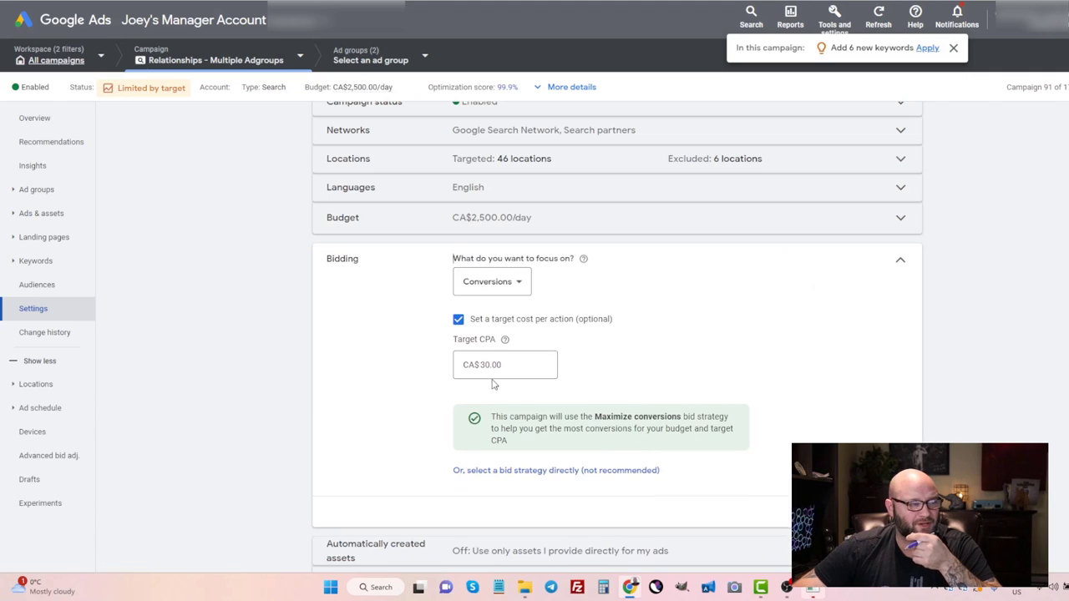
click(547, 471)
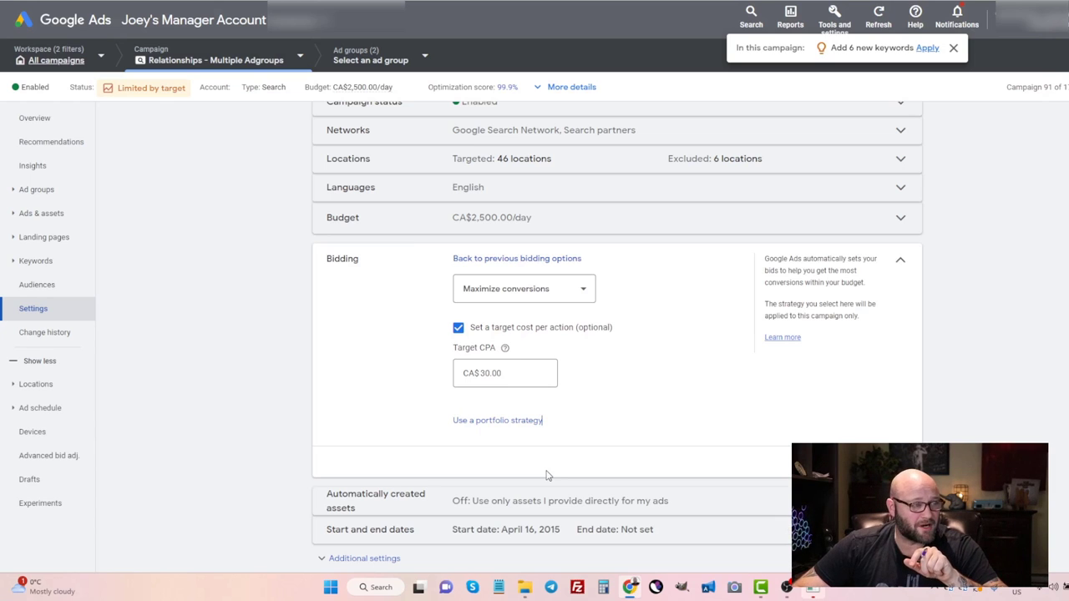
click(501, 293)
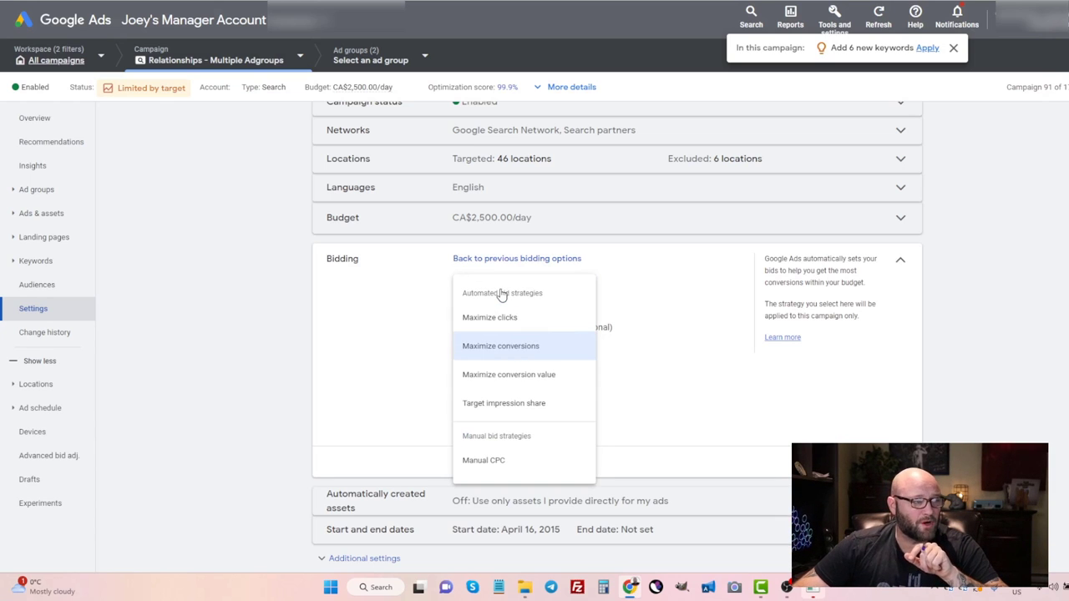
- Set the bid strategy to Manual CPC, keeping Enhanced CPC optimizing for conversions
click(489, 463)
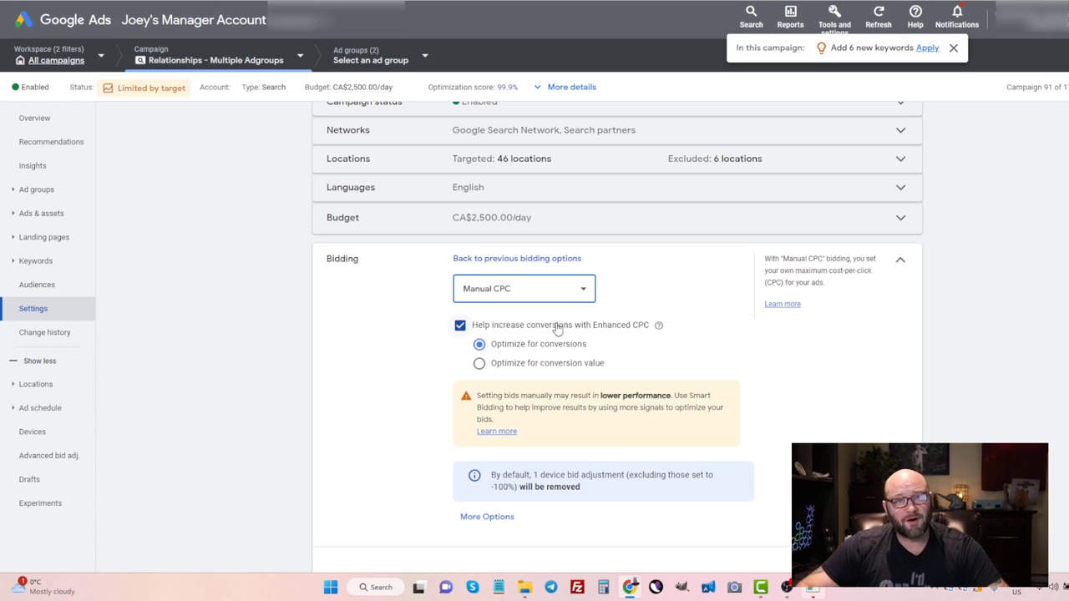
click(520, 287)
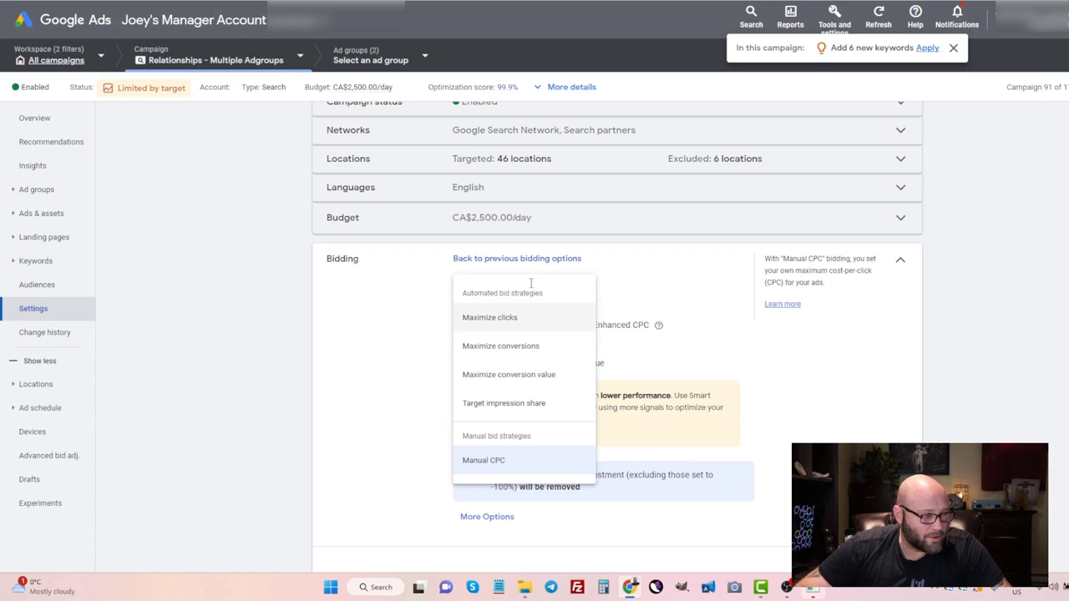
click(384, 403)
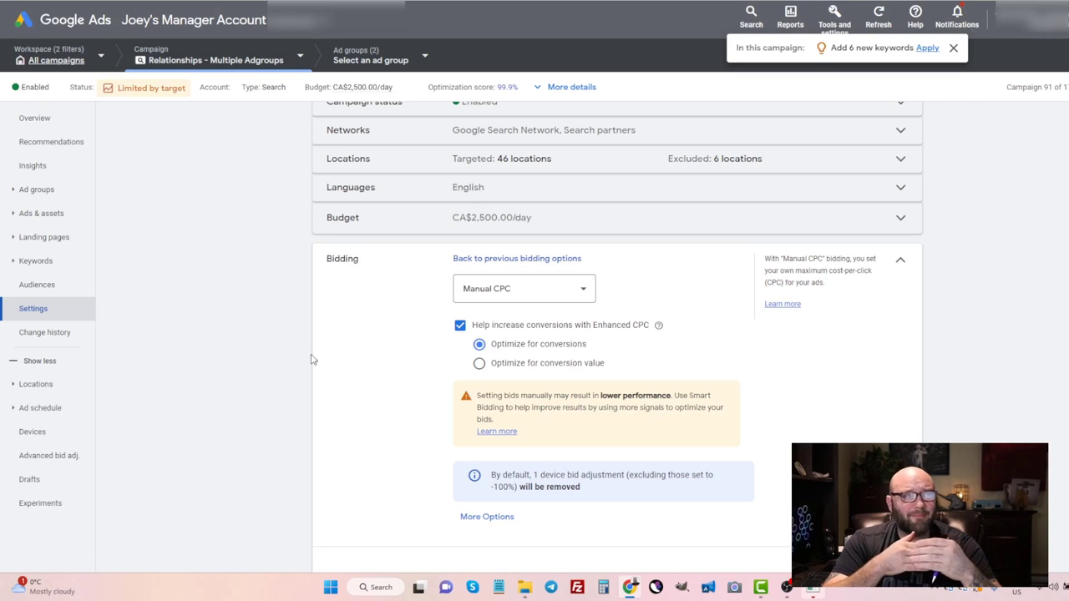
scroll(311, 359, up, 2)
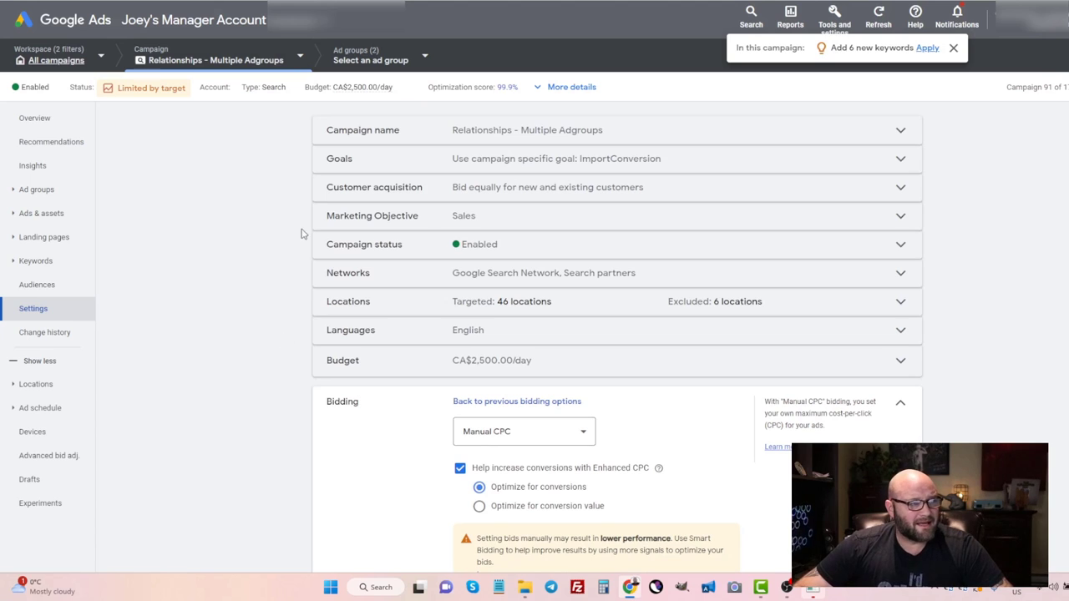